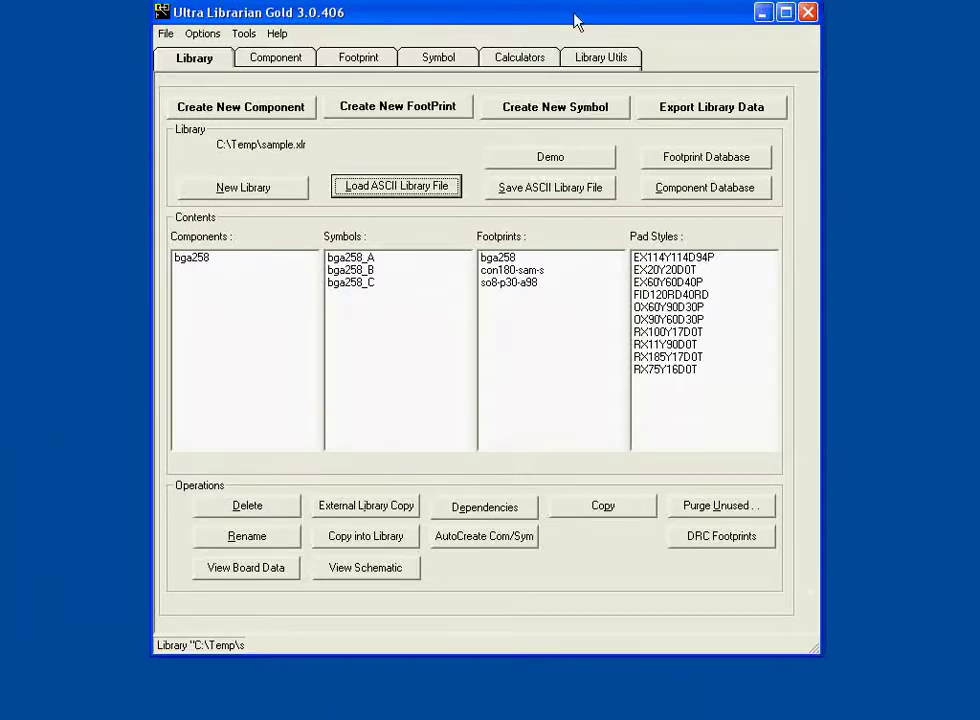
Open the Component Database and switch its Select Database list to the capacitors table.
mouse_move(576, 20)
mouse_down()
mouse_move(575, 70)
mouse_move(577, 40)
mouse_up()
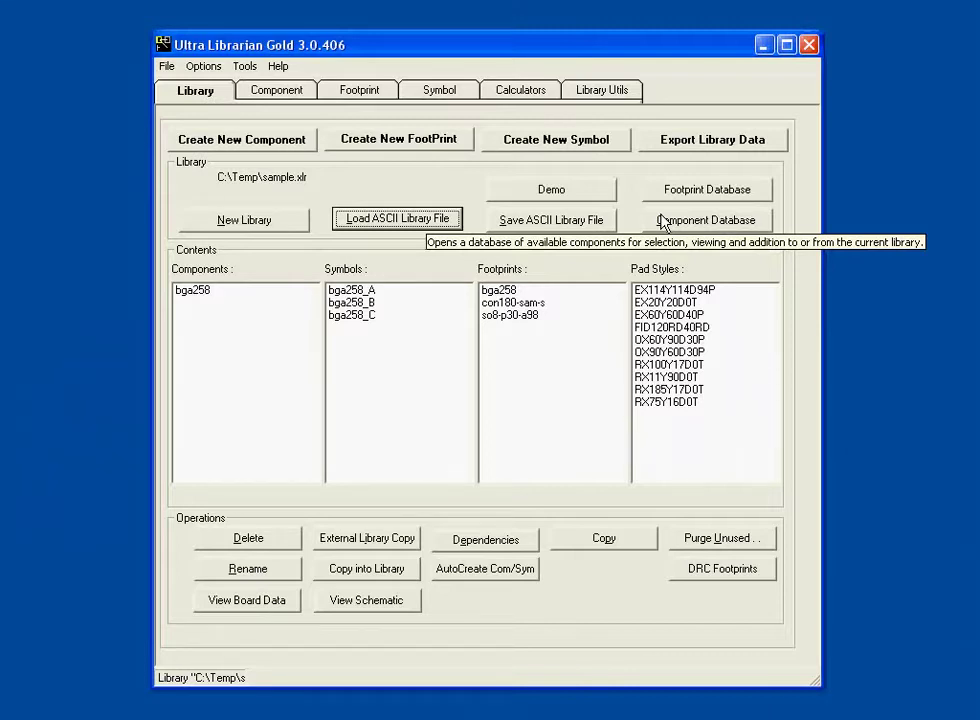
click(662, 222)
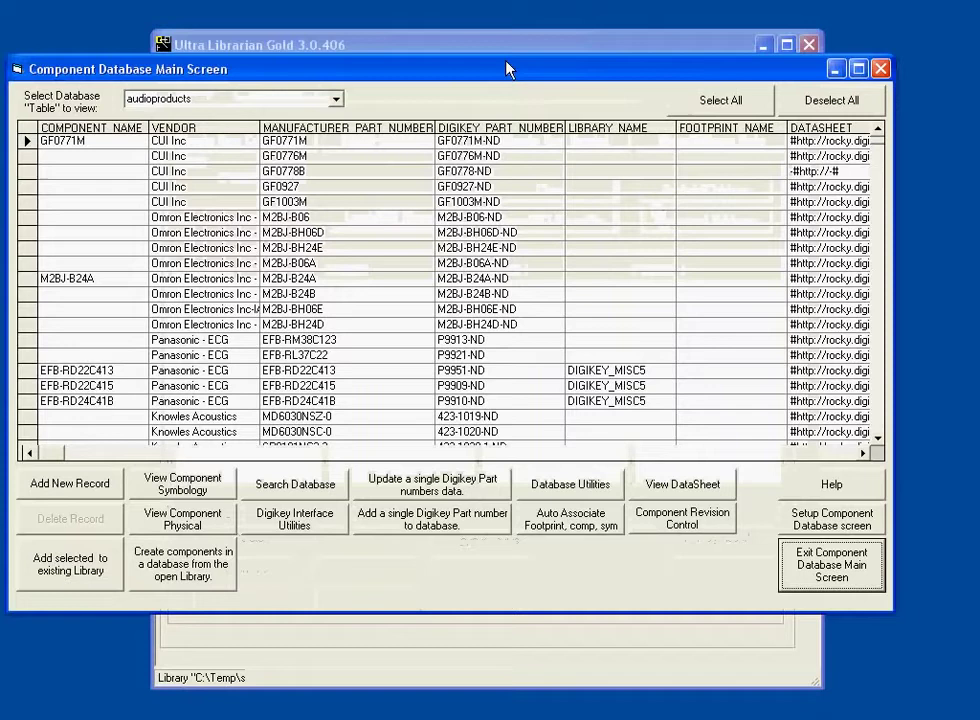
drag(545, 70, 597, 70)
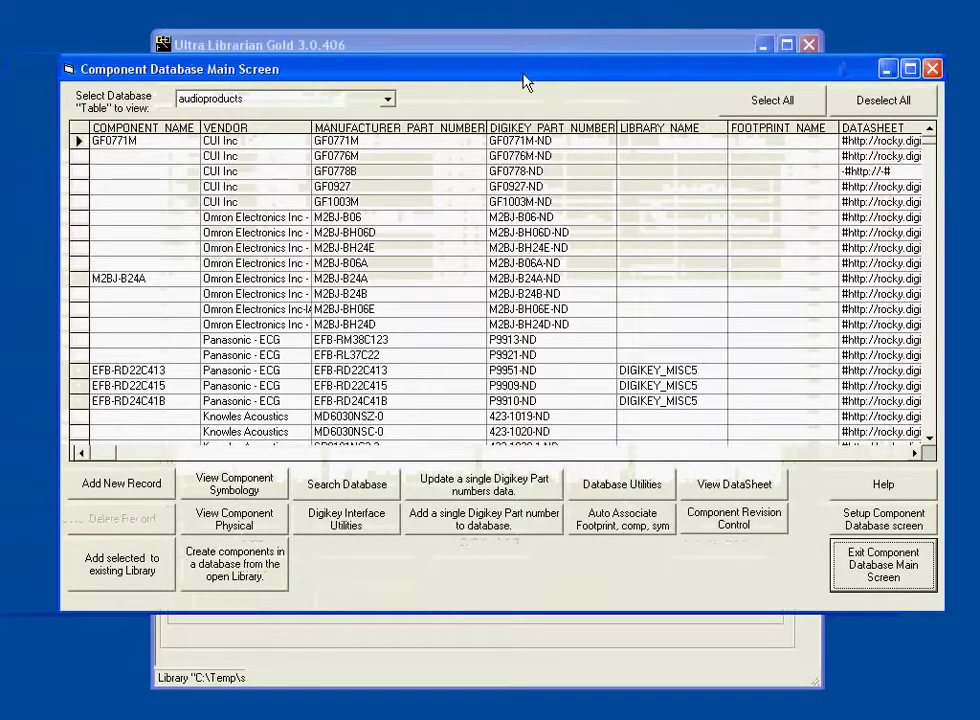
click(387, 101)
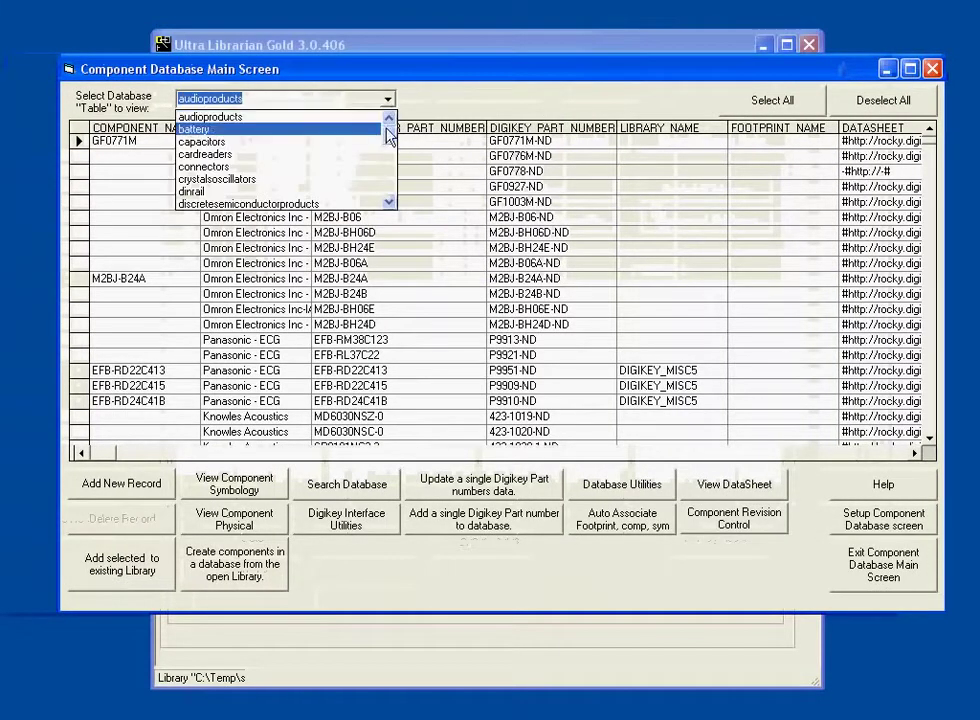
mouse_move(389, 145)
mouse_down()
mouse_move(389, 195)
mouse_move(390, 120)
mouse_up()
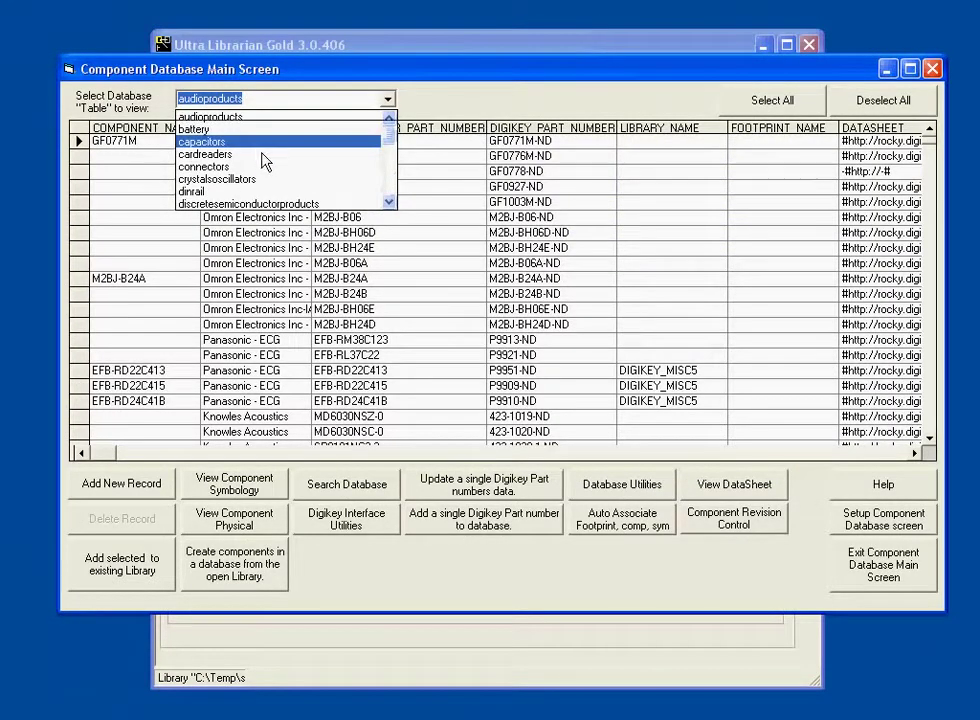
key(Return)
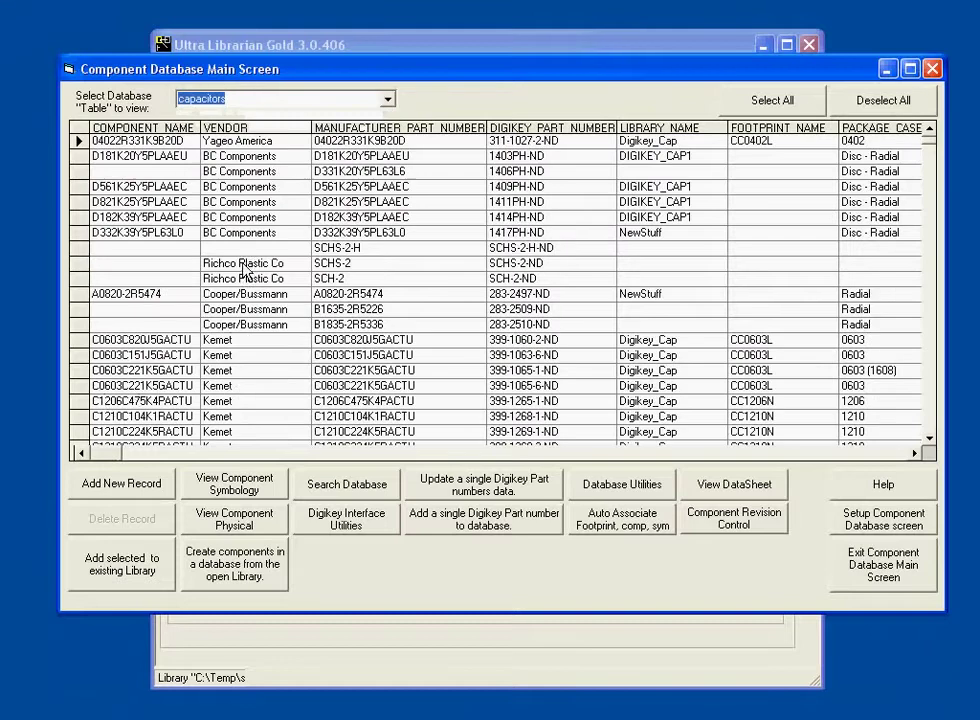
click(97, 386)
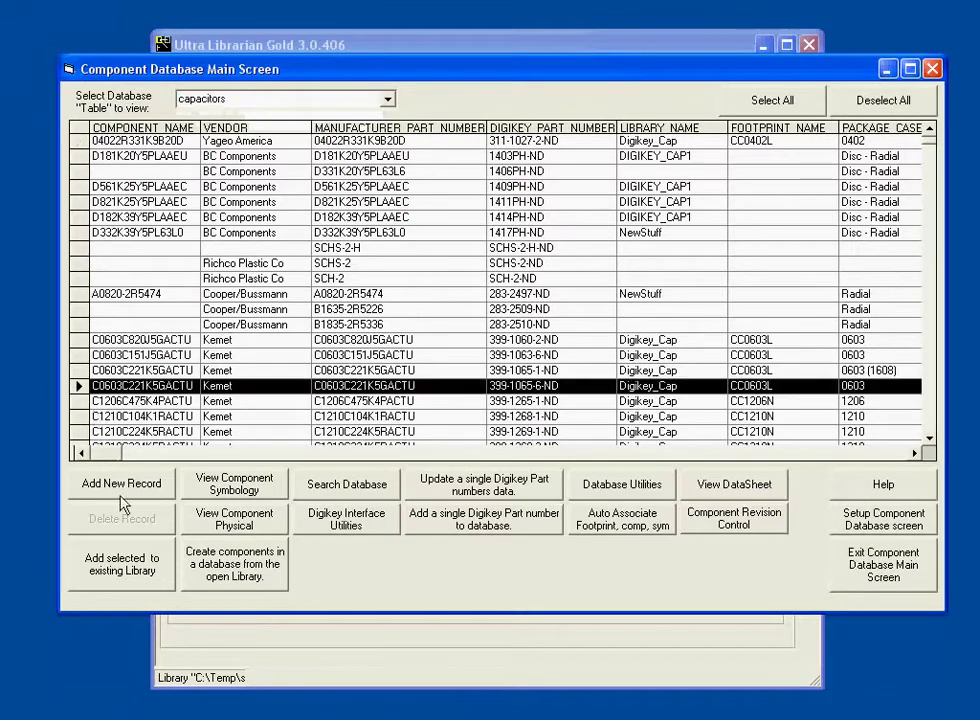
click(250, 486)
click(376, 414)
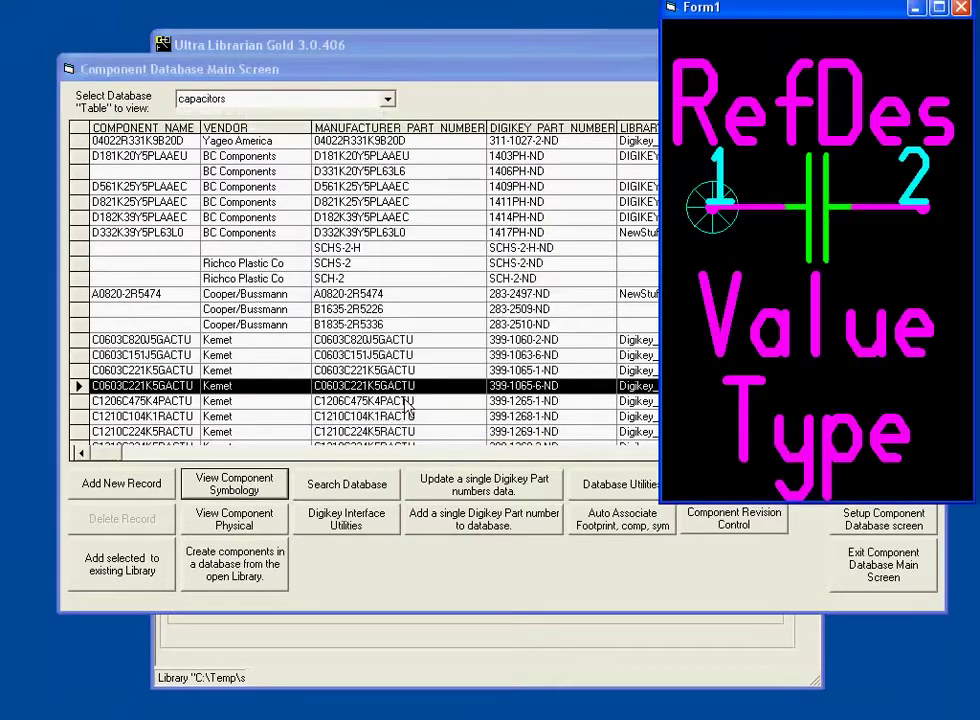
click(960, 8)
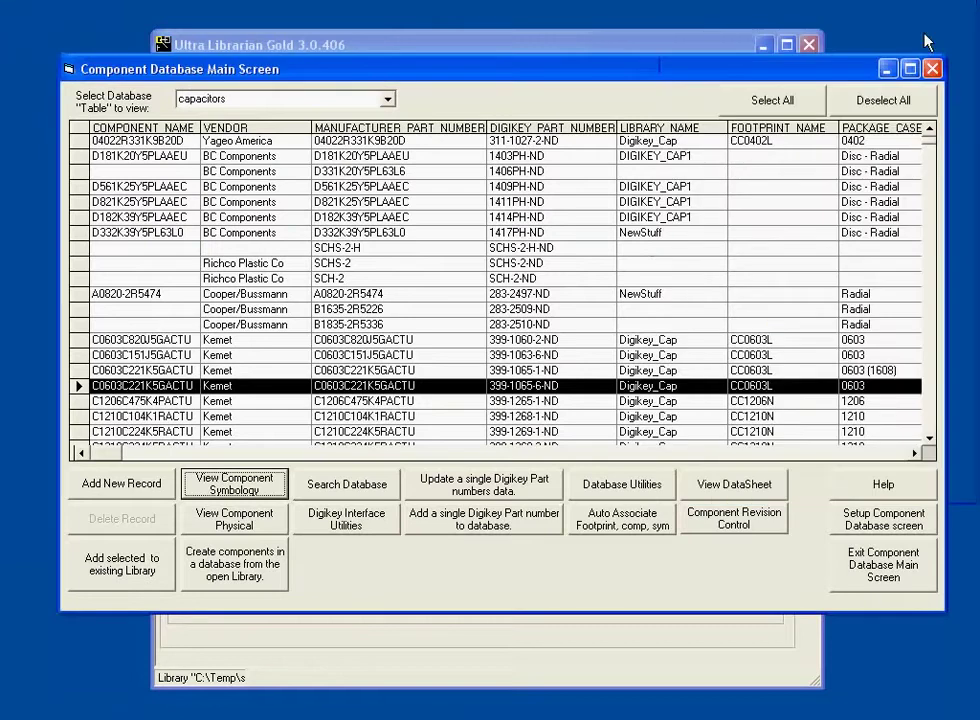
key(Return)
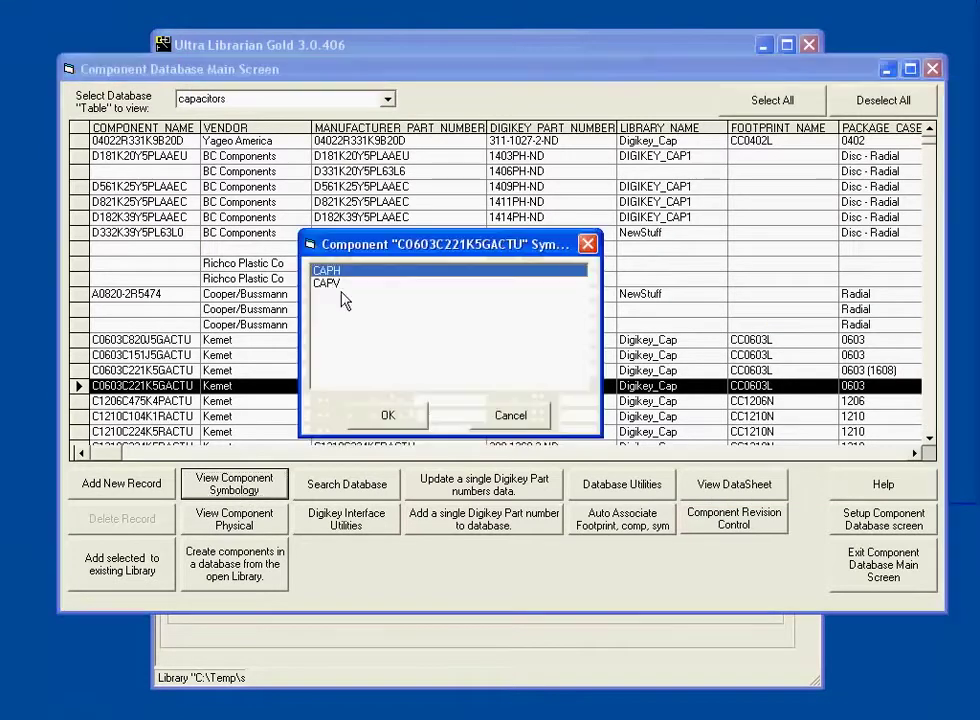
click(333, 283)
key(Return)
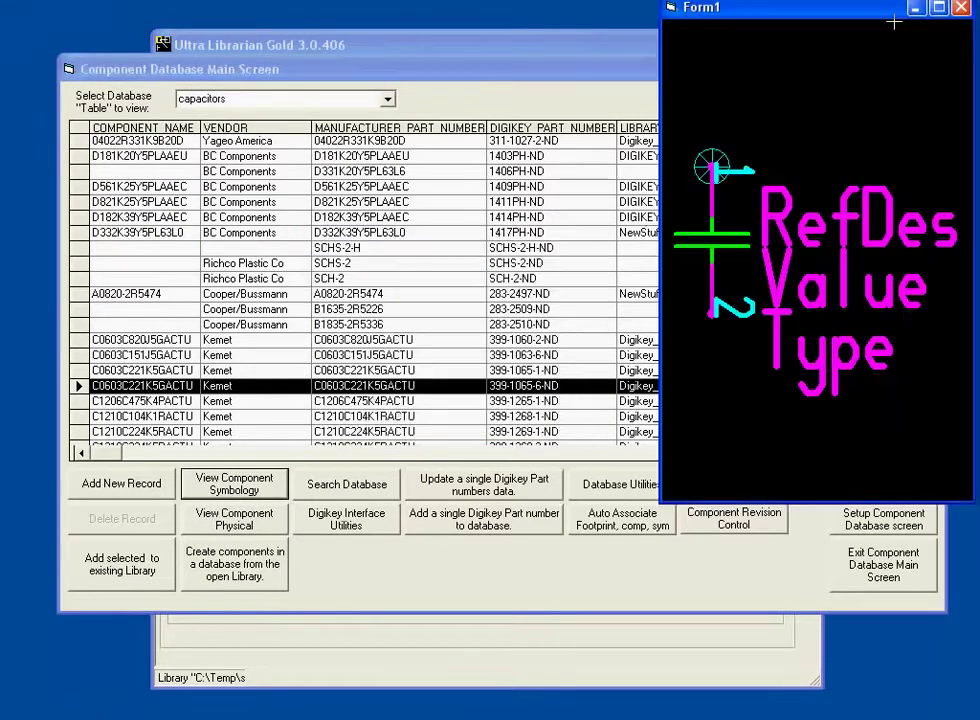
click(364, 377)
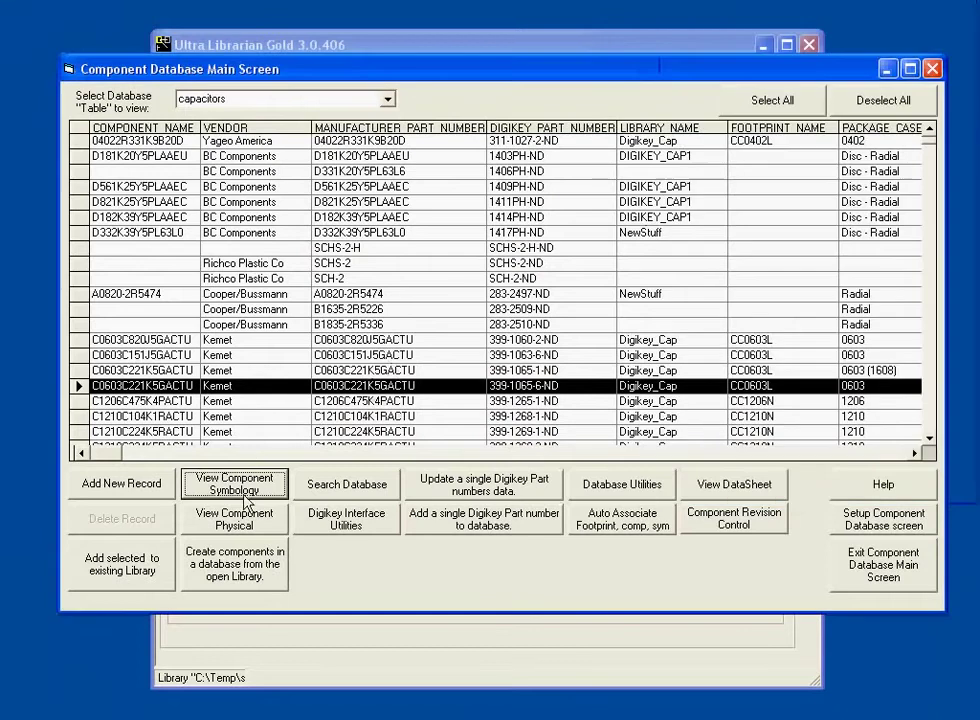
click(245, 522)
drag(513, 519, 480, 425)
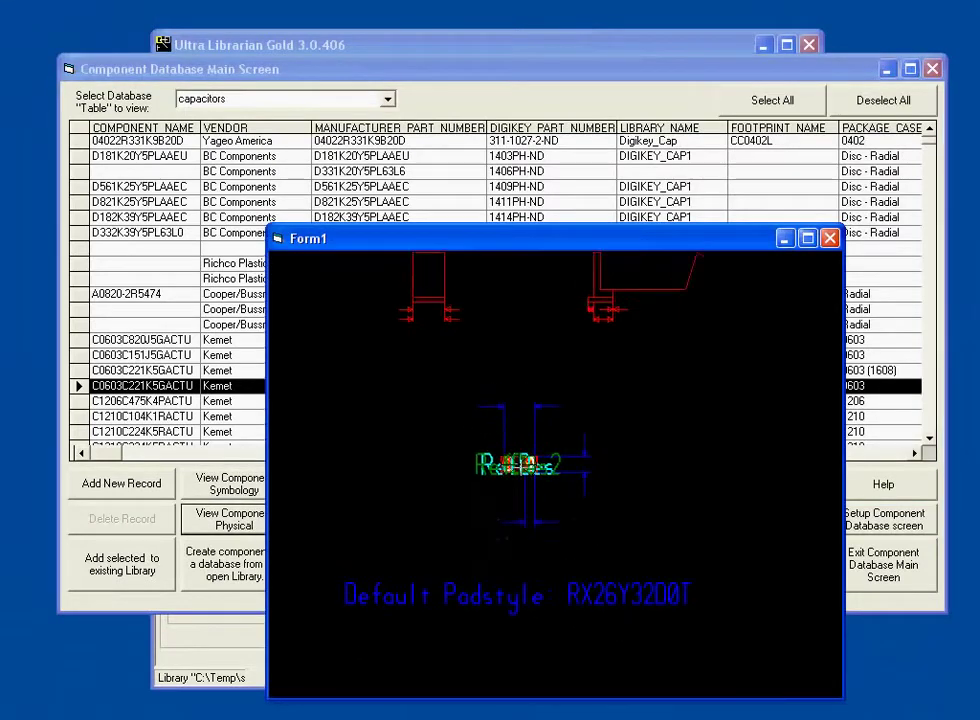
scroll(521, 466, up, 3)
scroll(522, 466, up, 1)
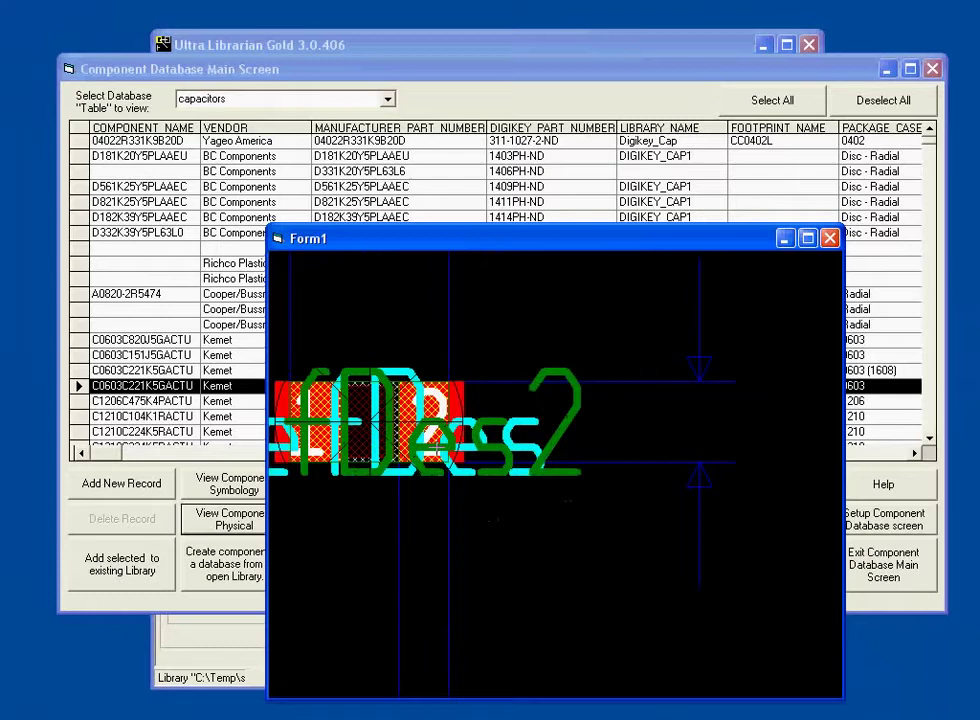
scroll(522, 466, up, 1)
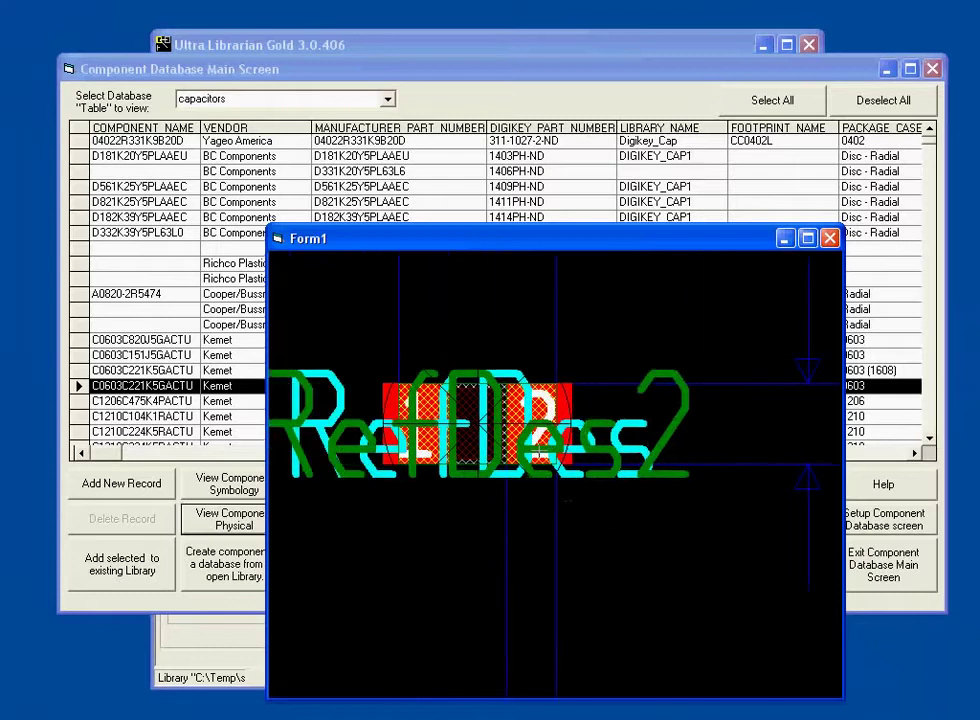
click(829, 238)
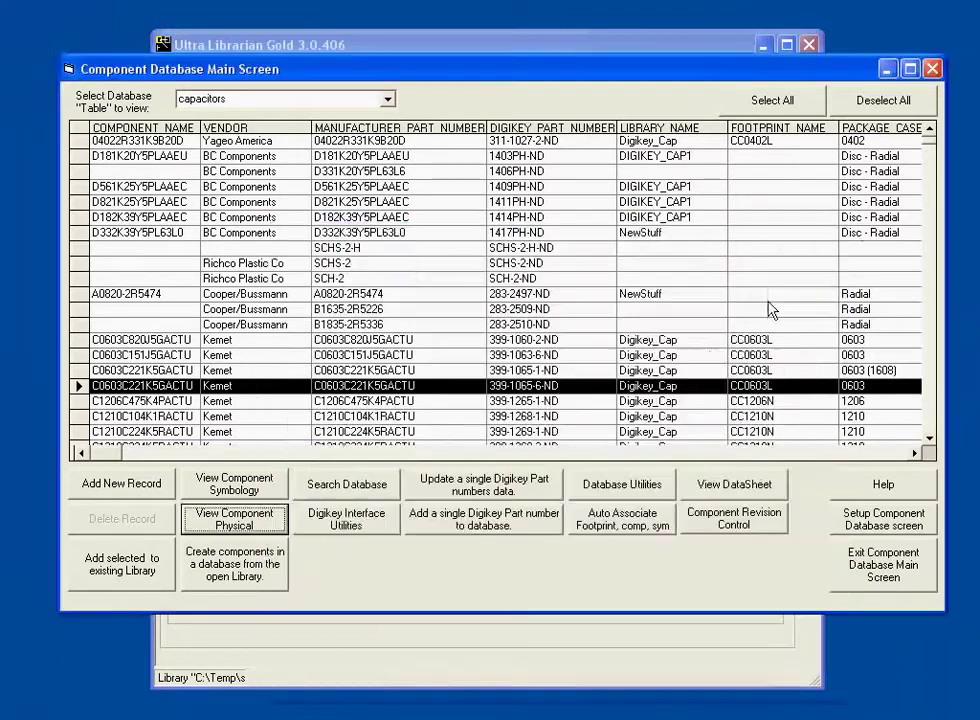
Search capacitors for CAPACITANCE containing 1500pf and select the 12062R152K9B20D record.
click(375, 486)
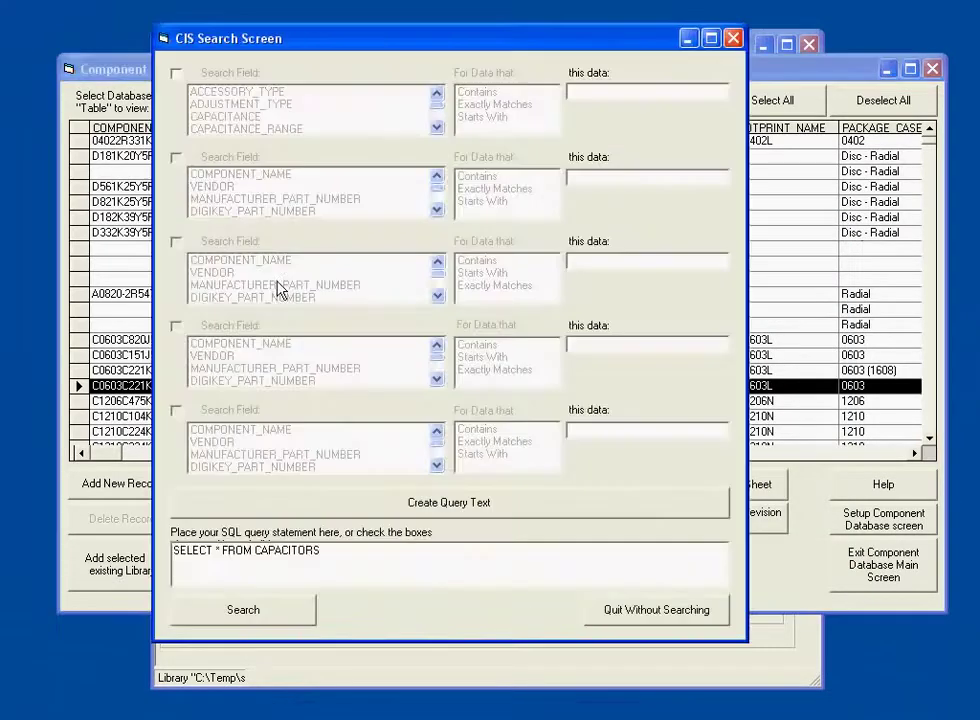
click(175, 74)
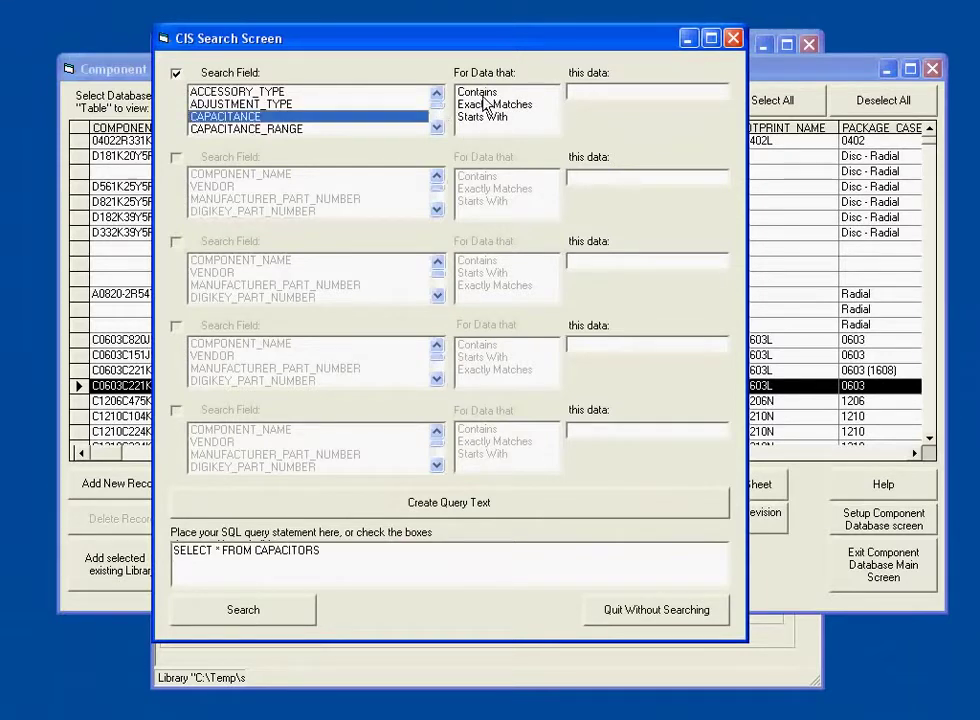
click(598, 93)
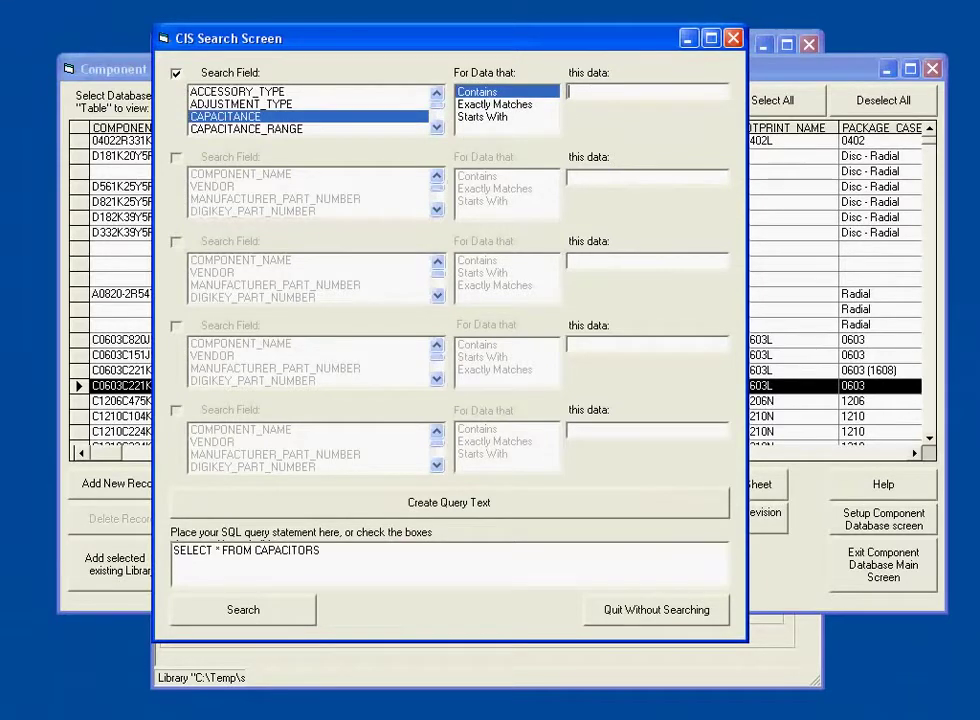
text(1500pf)
click(300, 508)
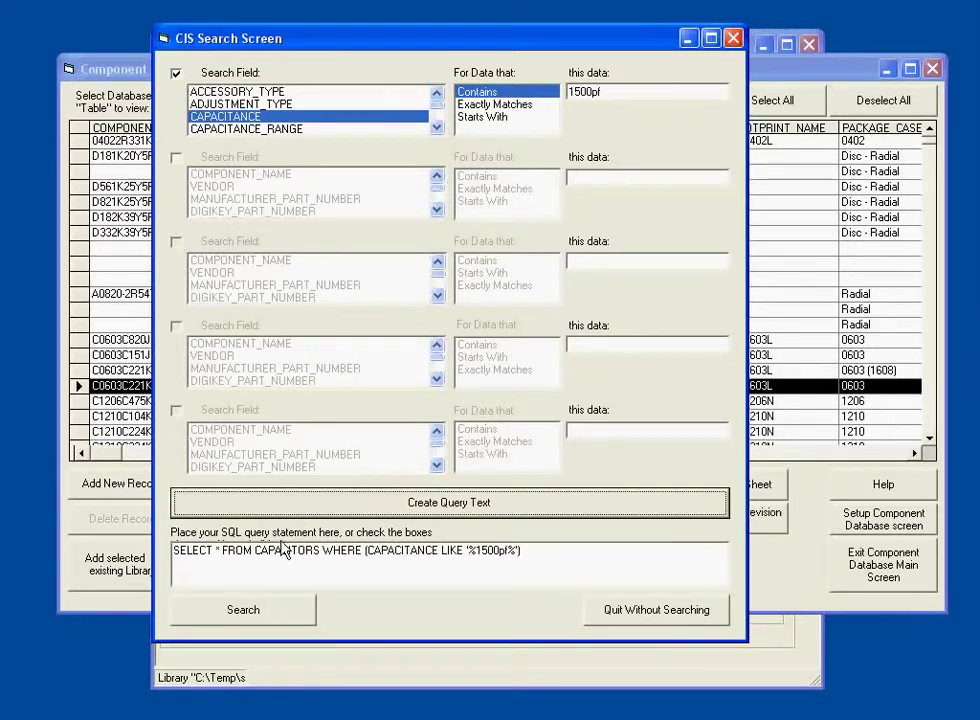
click(259, 612)
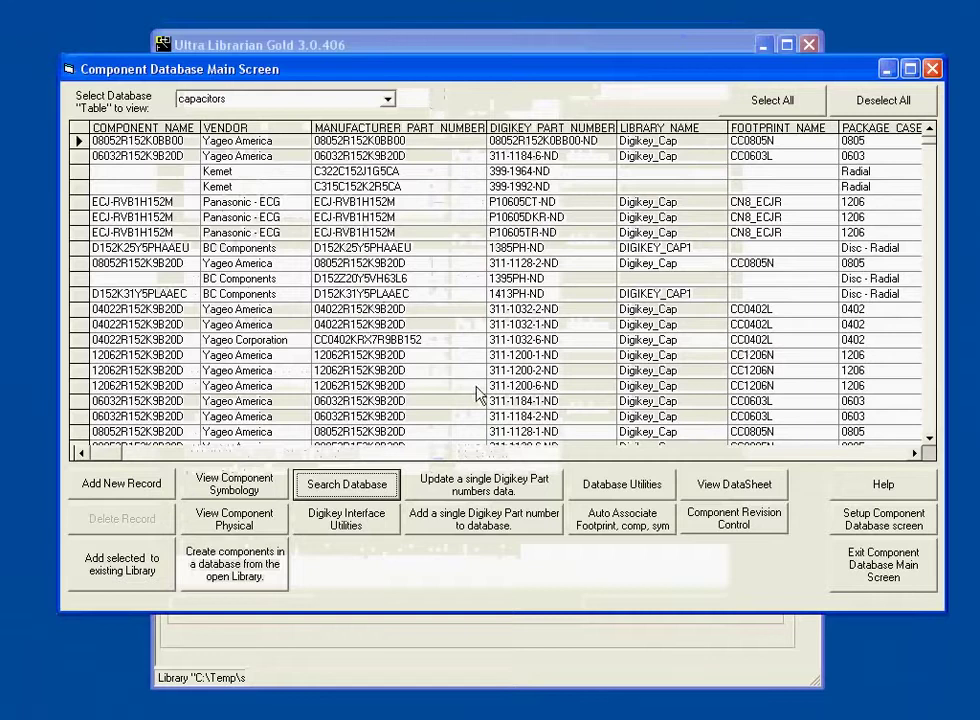
click(95, 356)
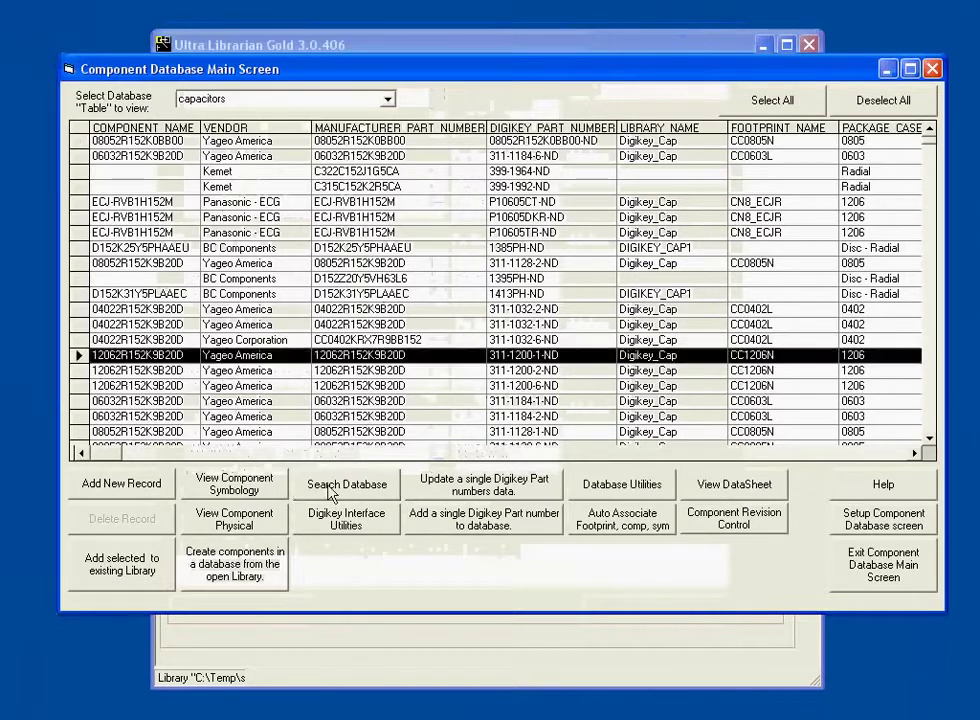
Add capacitor 12062R152K9B20D to the library and take its Digi-Key number 311-1200-1-ND.
click(123, 580)
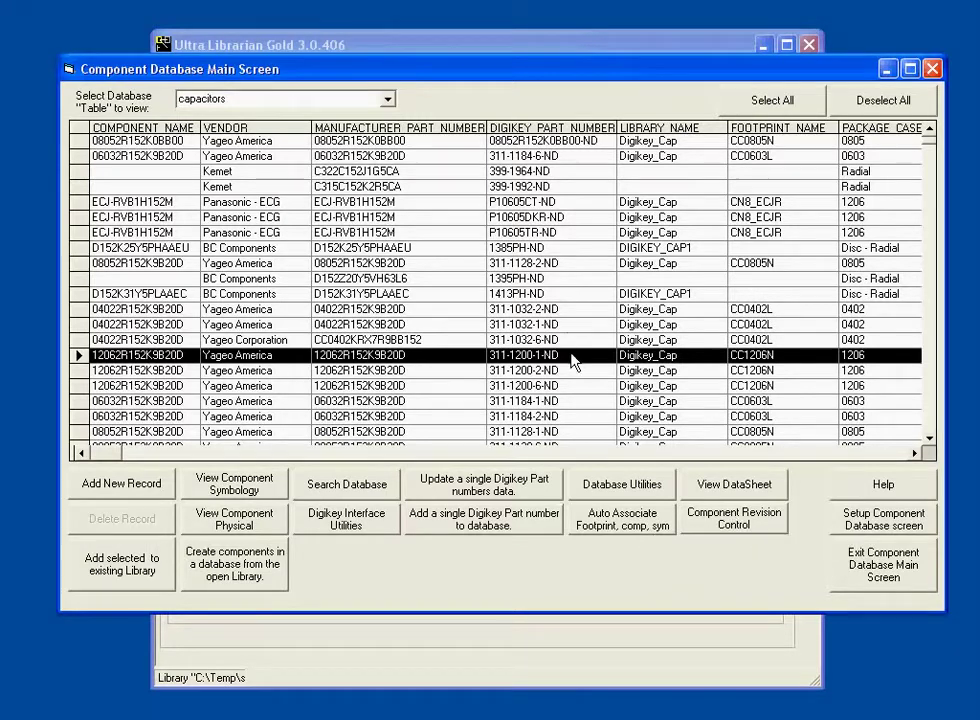
key(Tab)
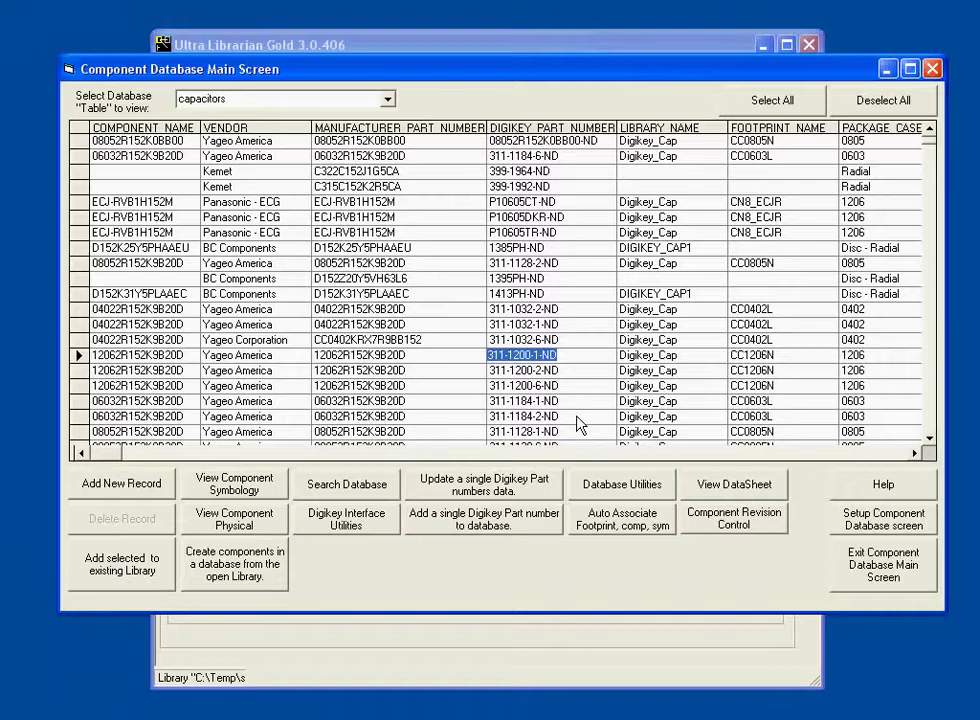
Update Digi-Key part 311-1200-1-ND, refreshing it to Yageo Corporation and CC1206KRX7R9BB152.
click(502, 483)
click(375, 170)
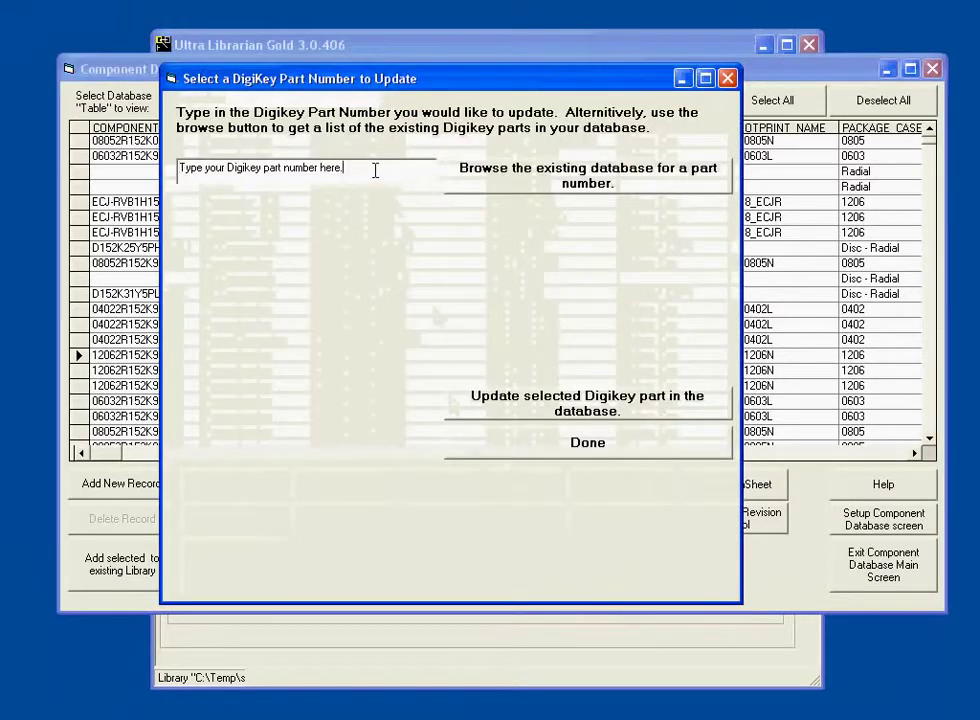
key(shift+Home)
text(311-1200-1-ND)
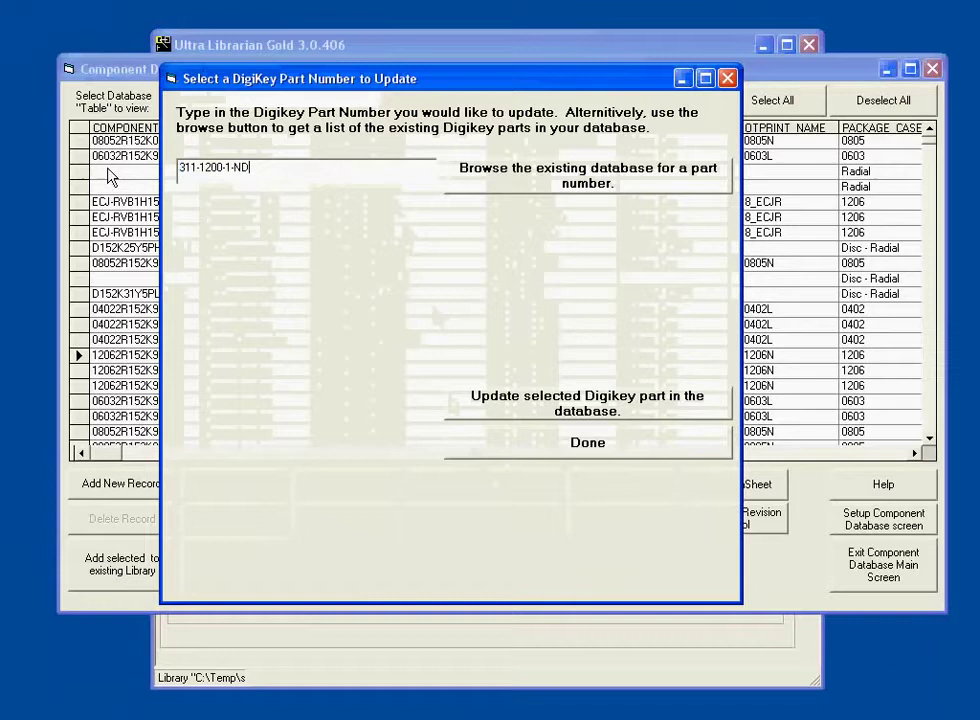
click(533, 410)
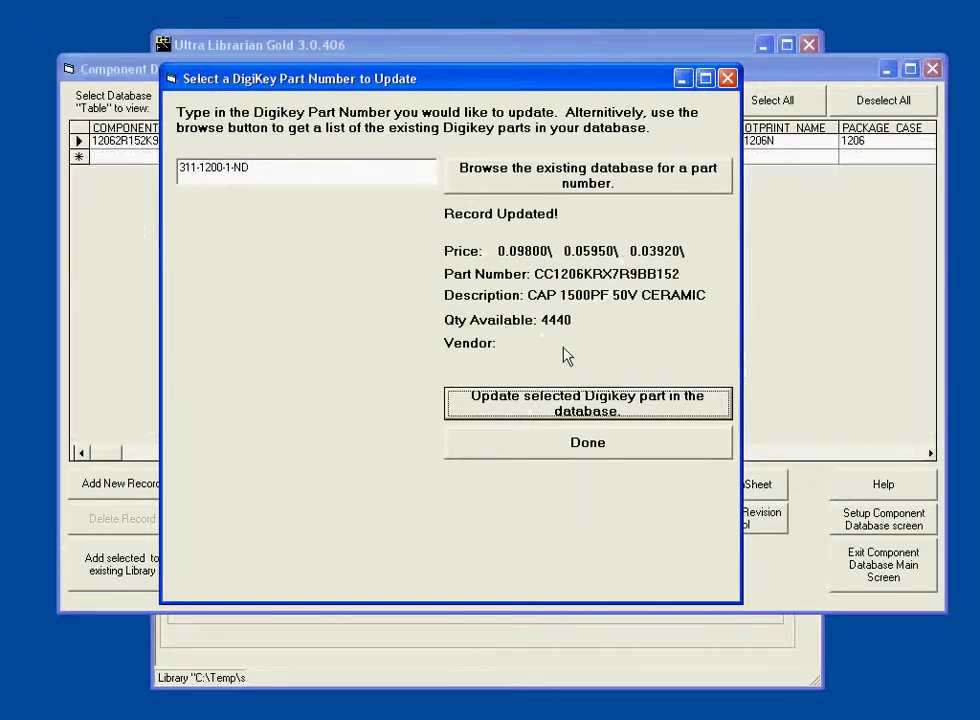
click(537, 445)
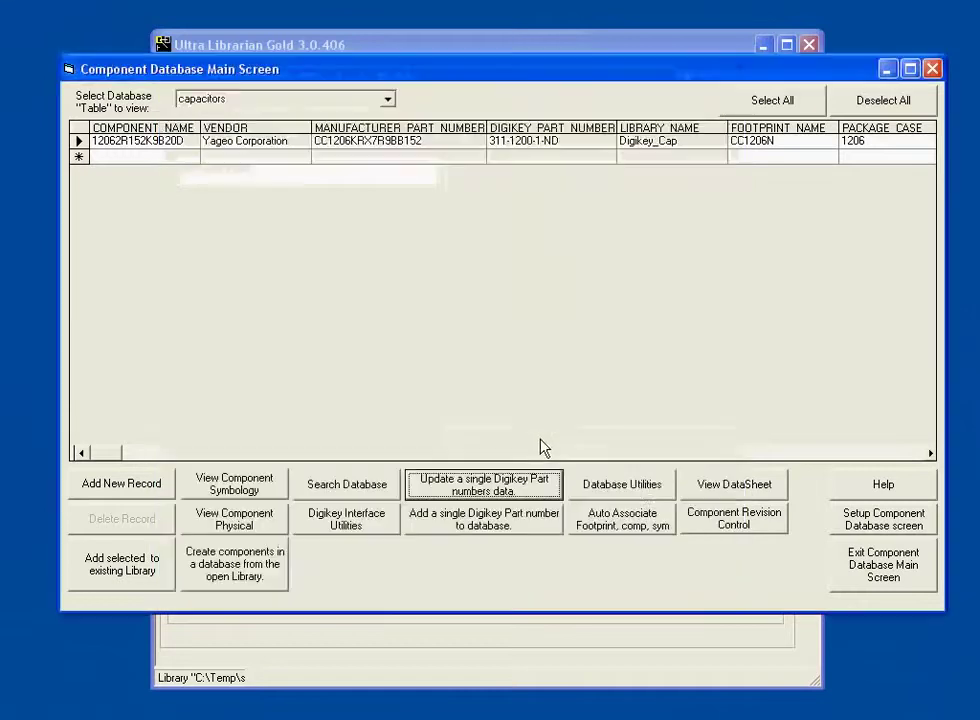
click(708, 494)
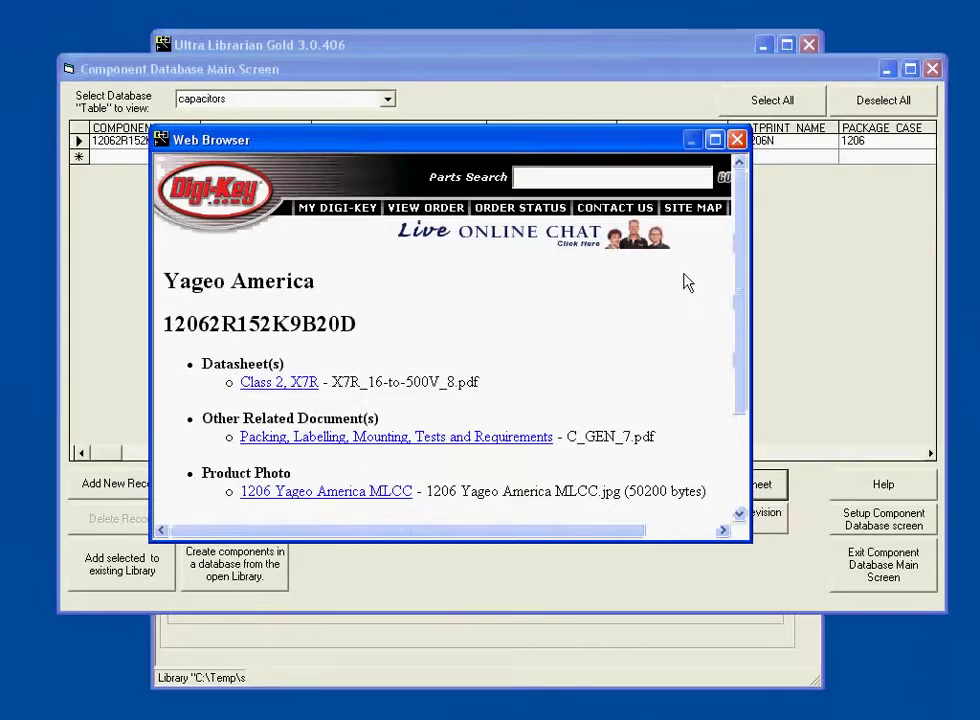
click(737, 139)
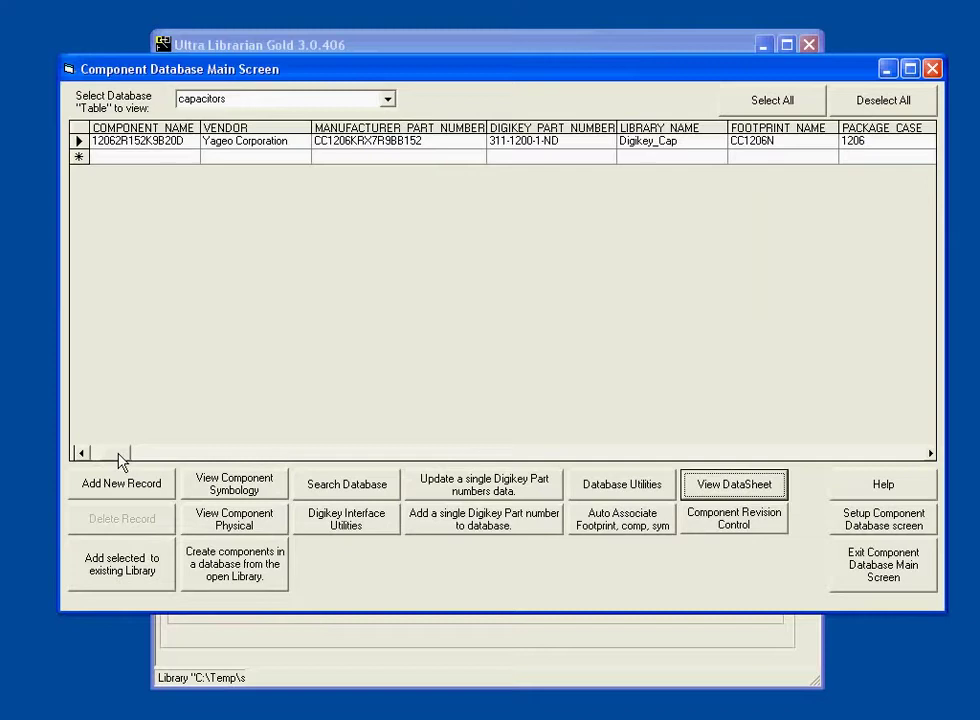
Scroll the grid to the DATASHEET column and back, then exit the Component Database.
click(175, 454)
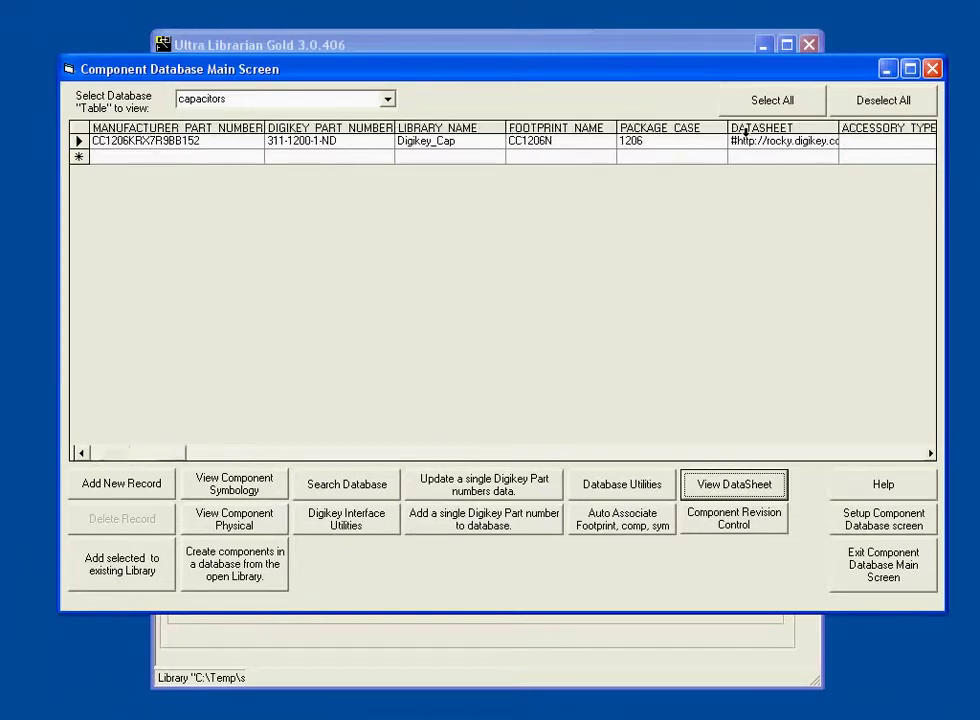
click(113, 453)
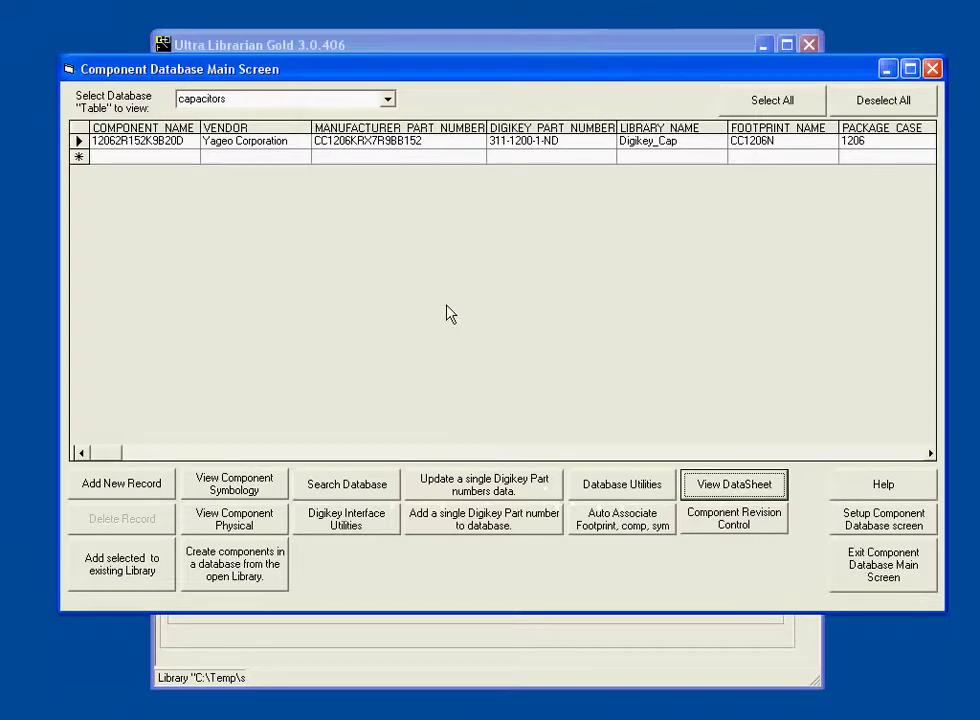
click(862, 580)
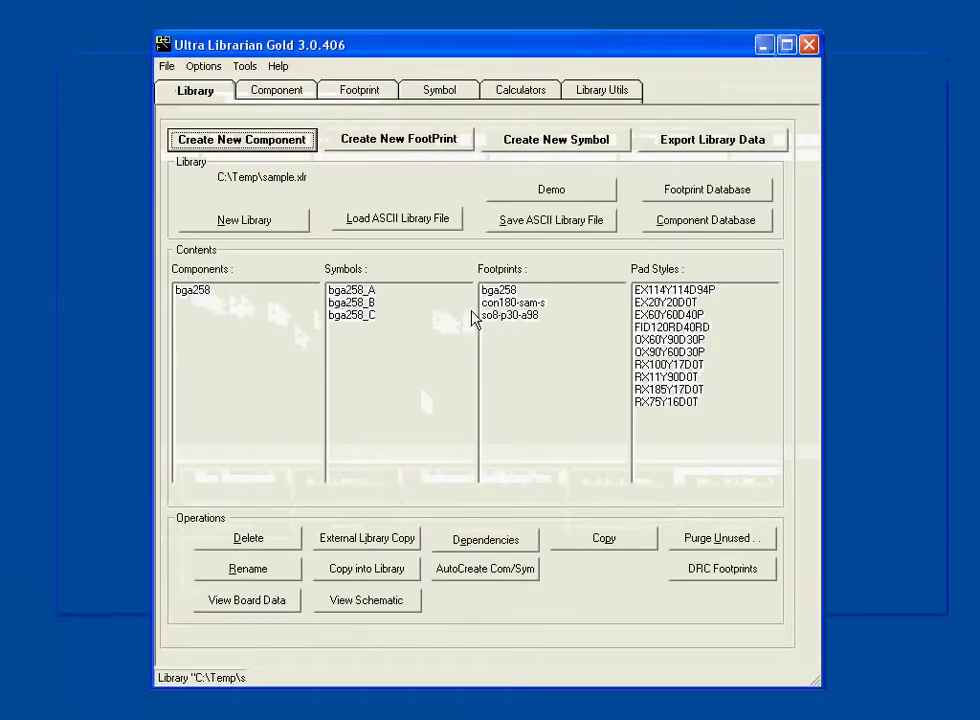
Reopen the database, add C0603C221K5GACTU from the capacitors table to the library, and exit.
click(672, 224)
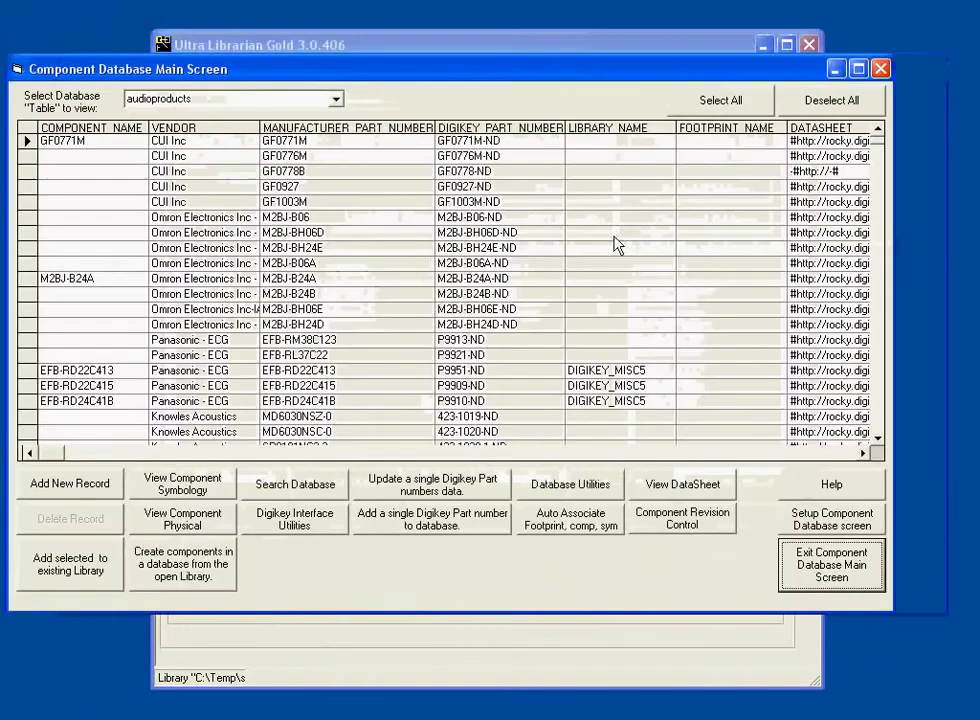
click(337, 102)
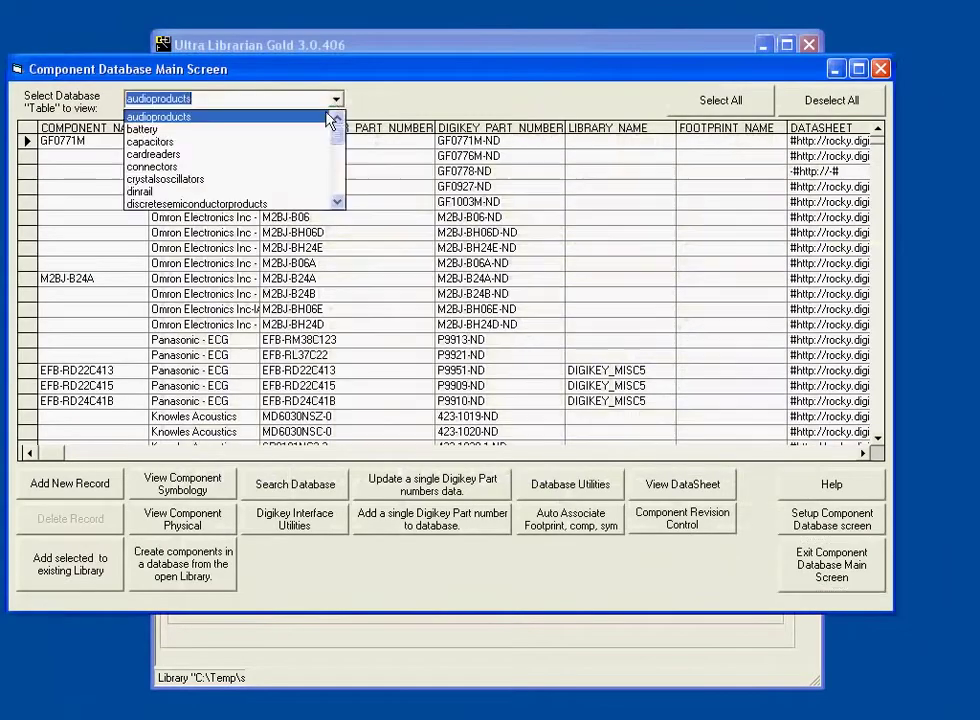
click(290, 190)
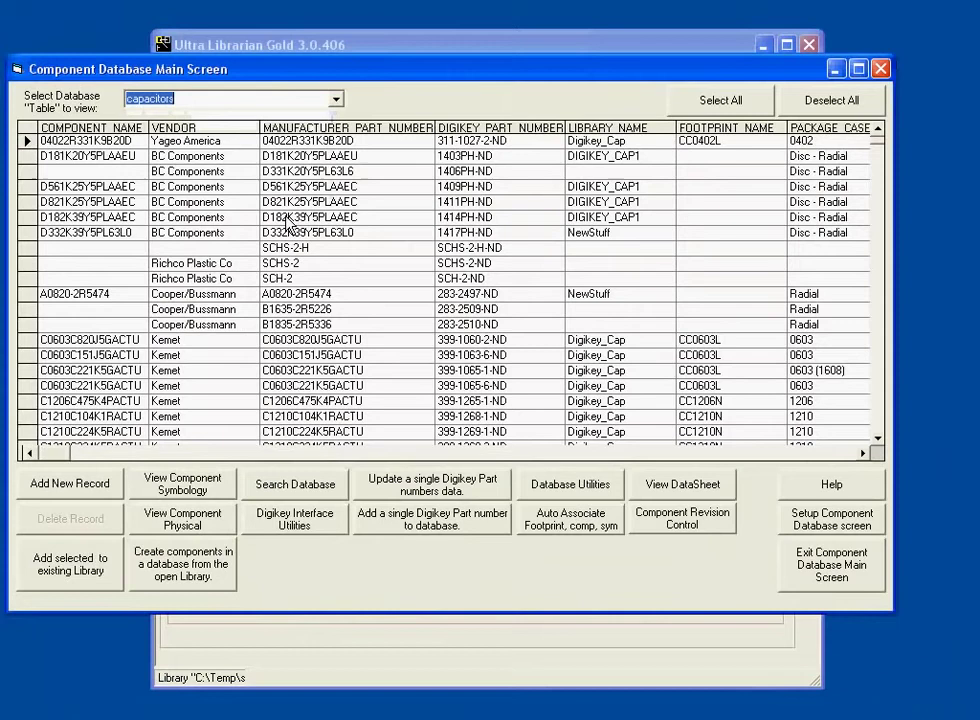
click(27, 385)
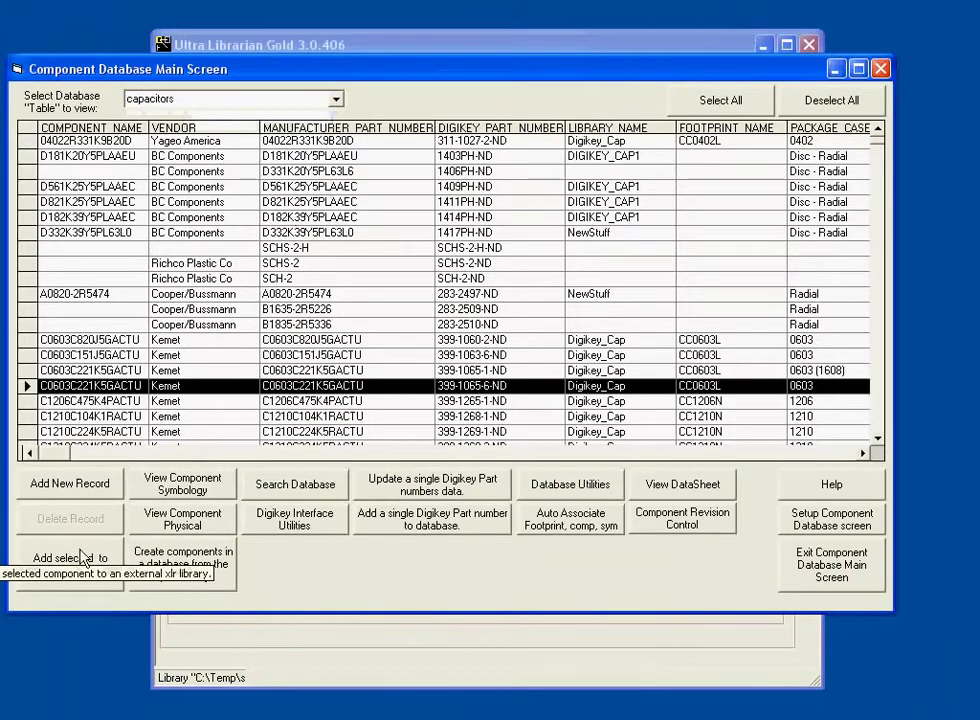
click(97, 561)
click(795, 570)
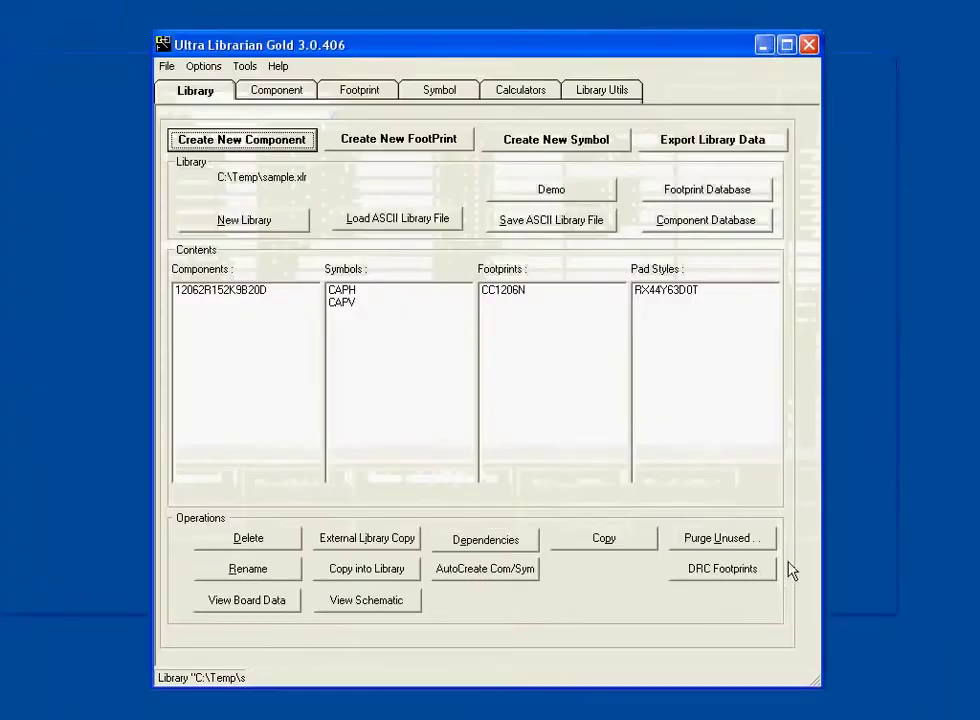
Review the 12062R152K9B20D attribute list, then return to the Library overview.
double_click(249, 298)
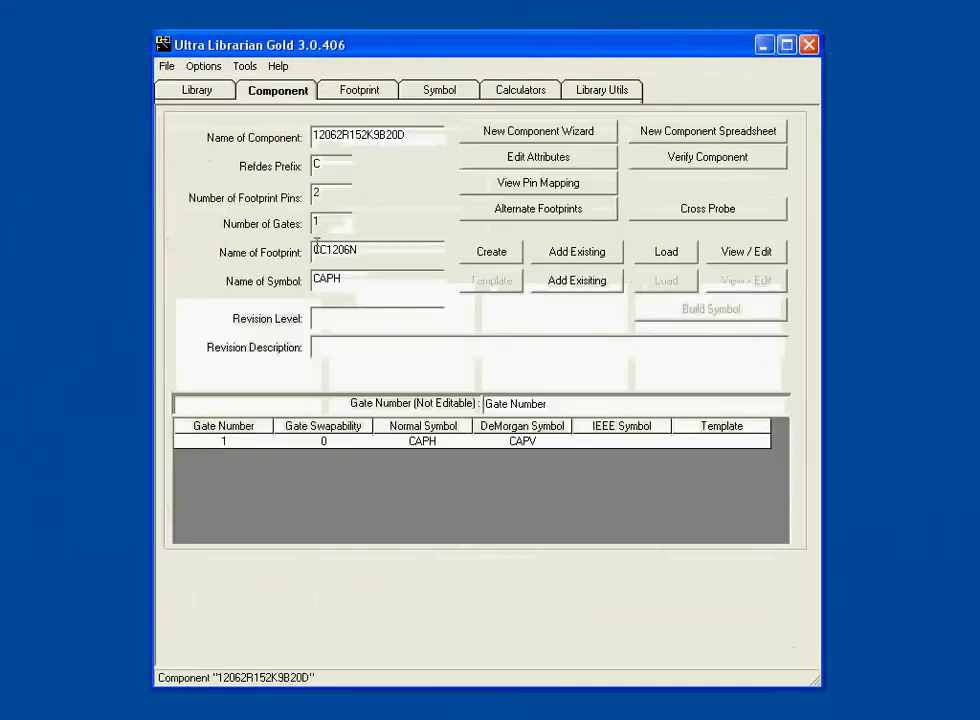
click(529, 166)
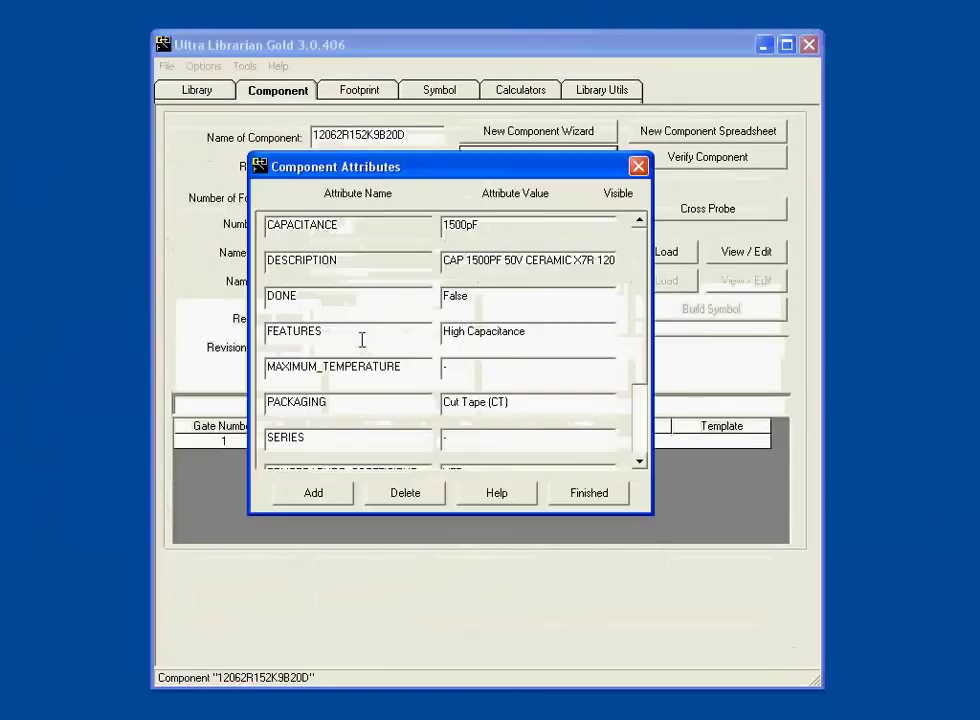
scroll(313, 241, down, 2)
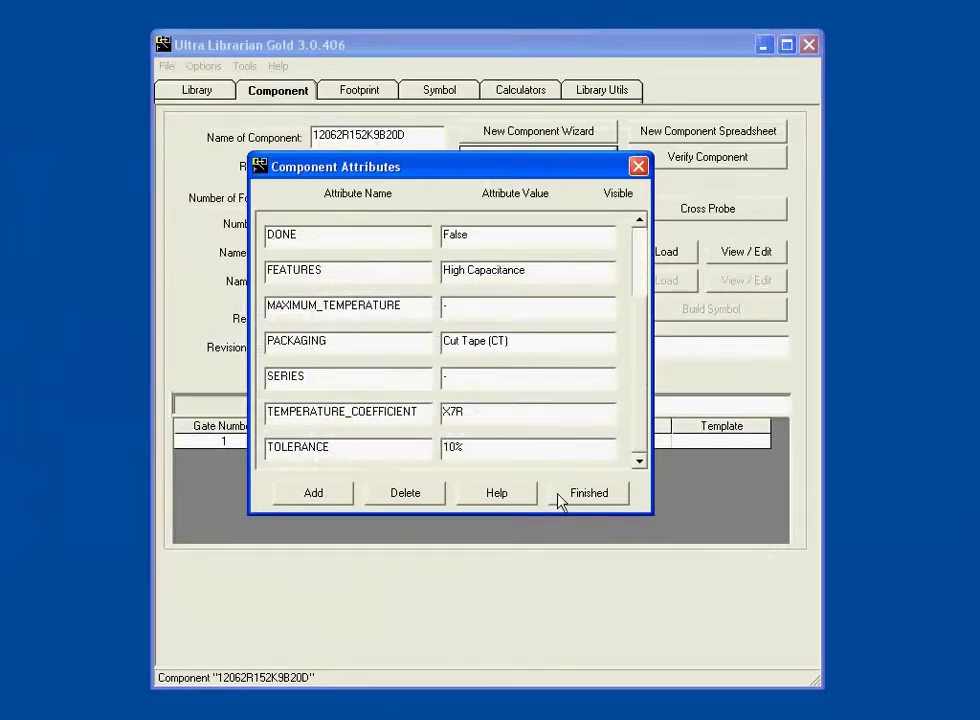
click(584, 493)
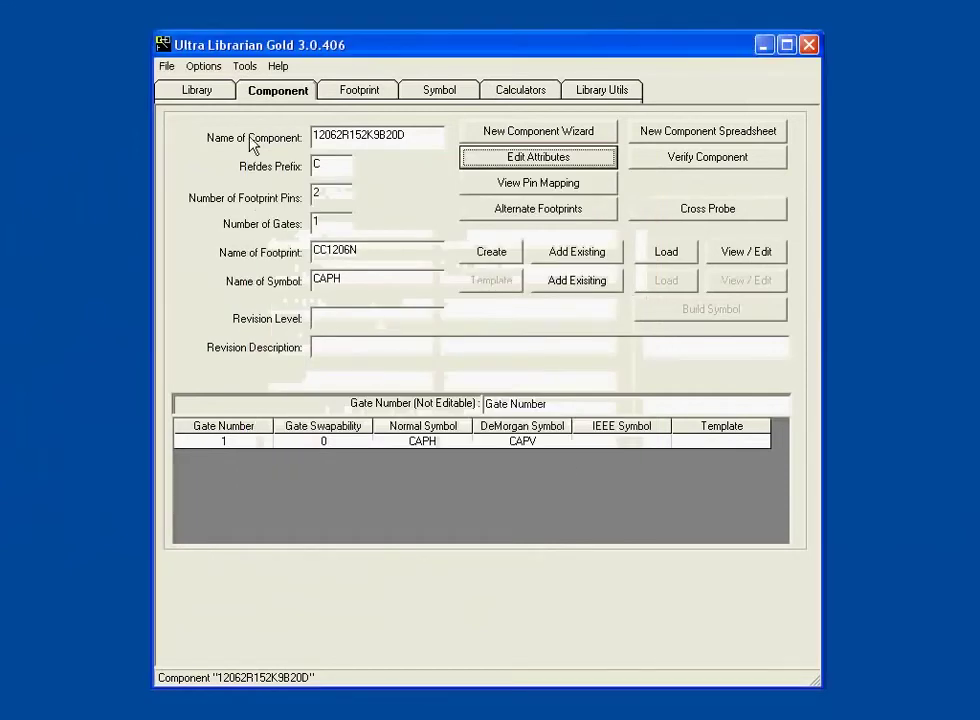
click(206, 92)
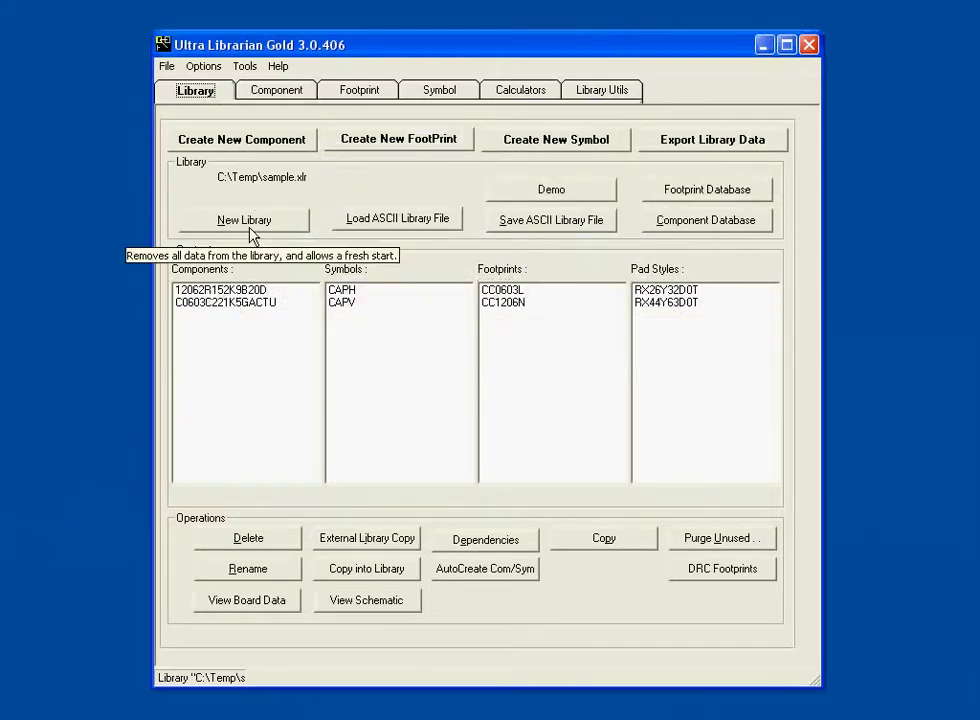
Open the FootPrint Database on the adi_bga2 table.
click(682, 195)
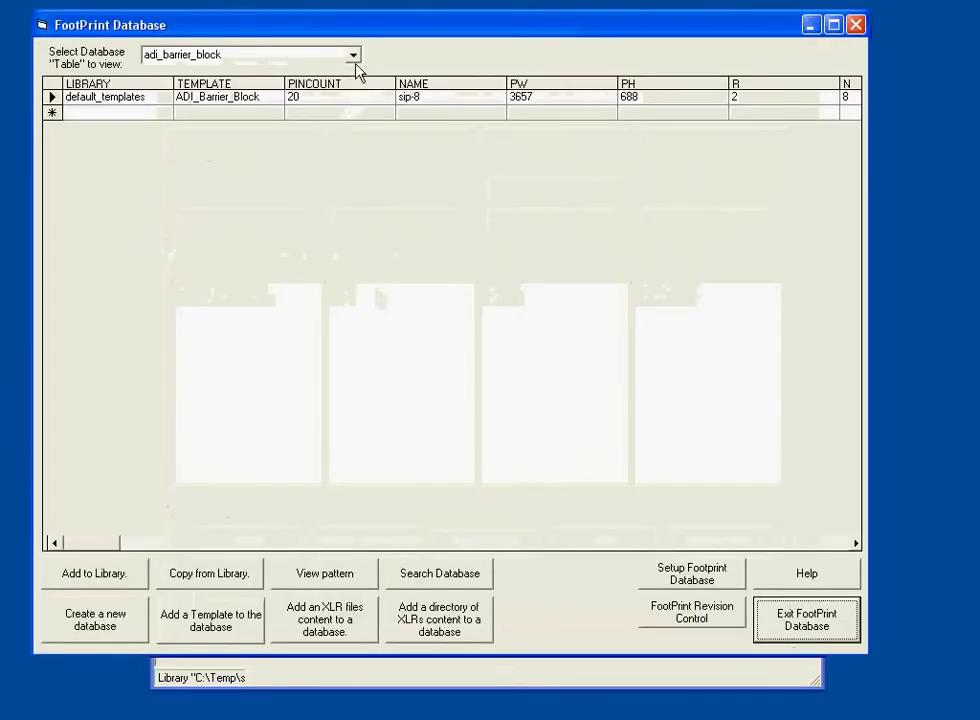
click(353, 55)
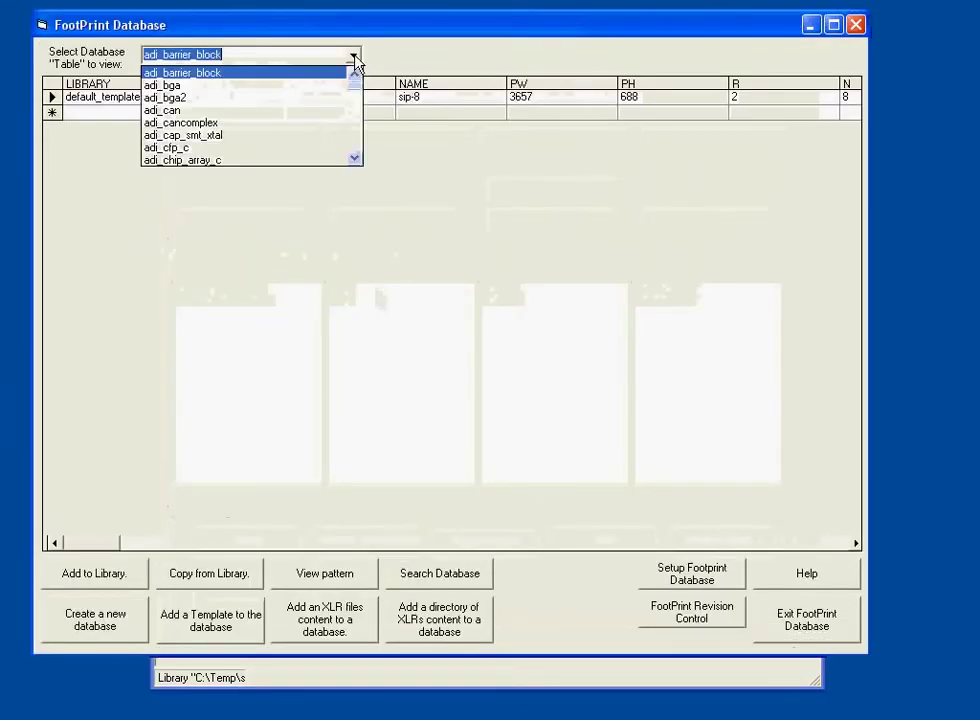
click(318, 100)
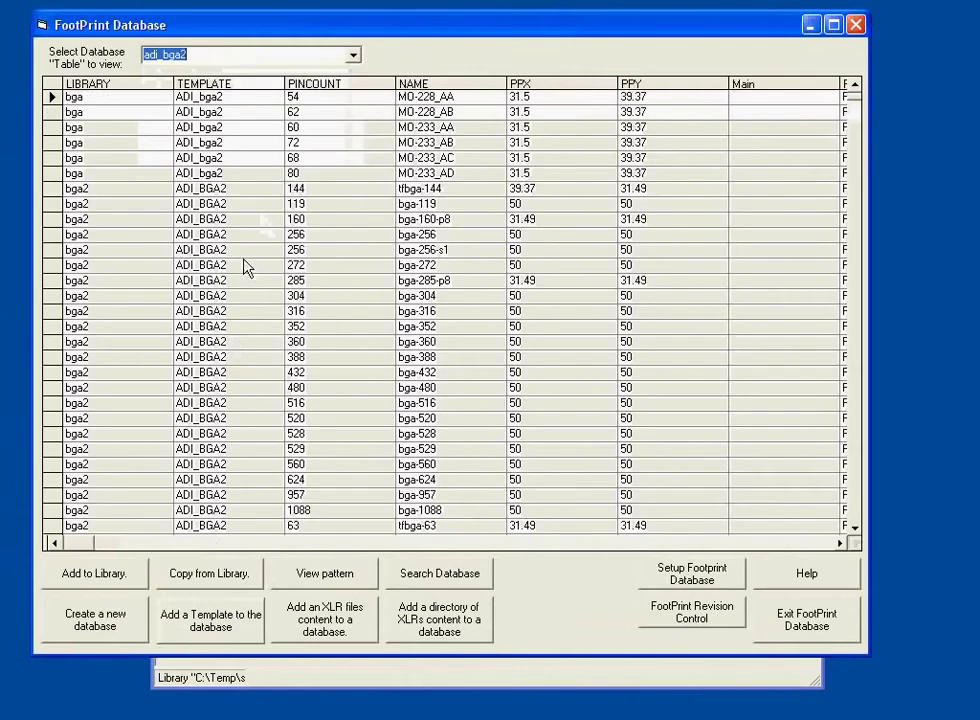
Set a search condition of PINCOUNT containing 68.
click(440, 574)
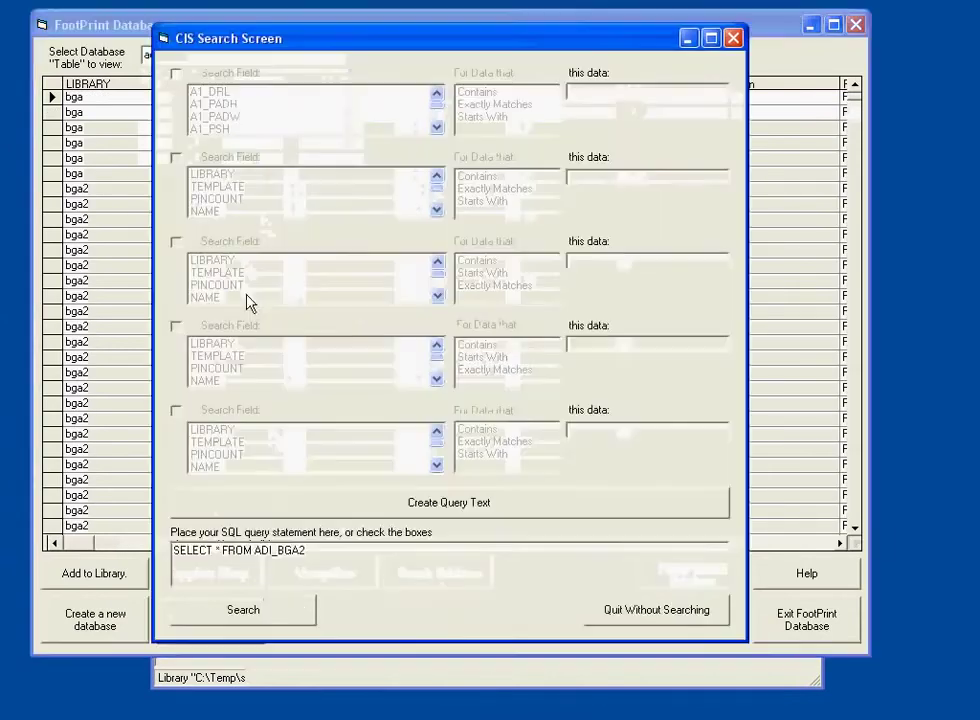
click(176, 74)
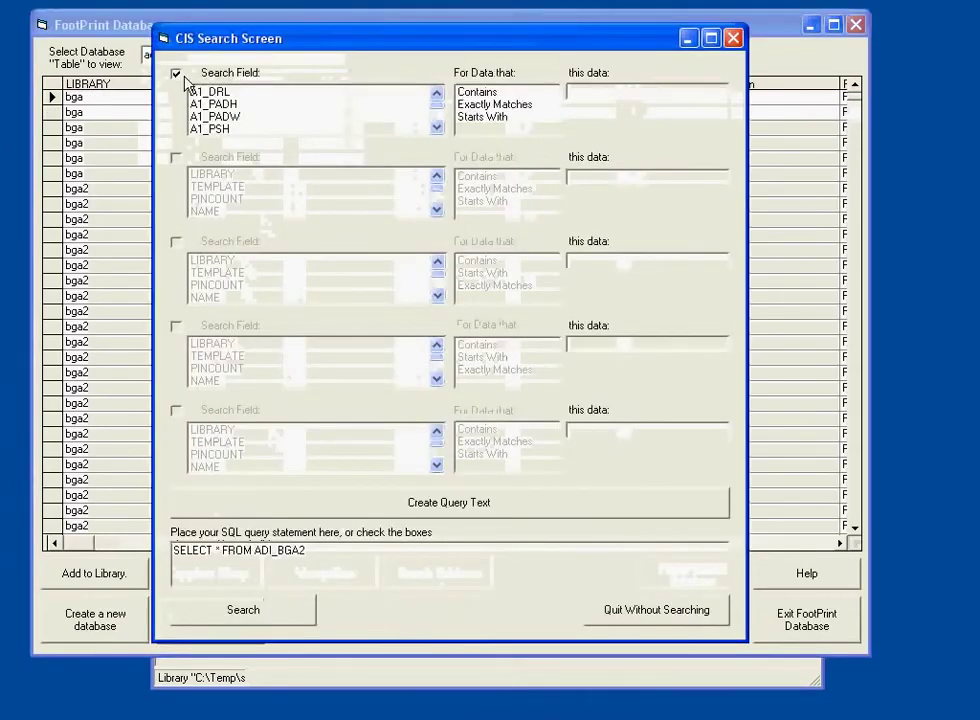
click(437, 118)
click(437, 118)
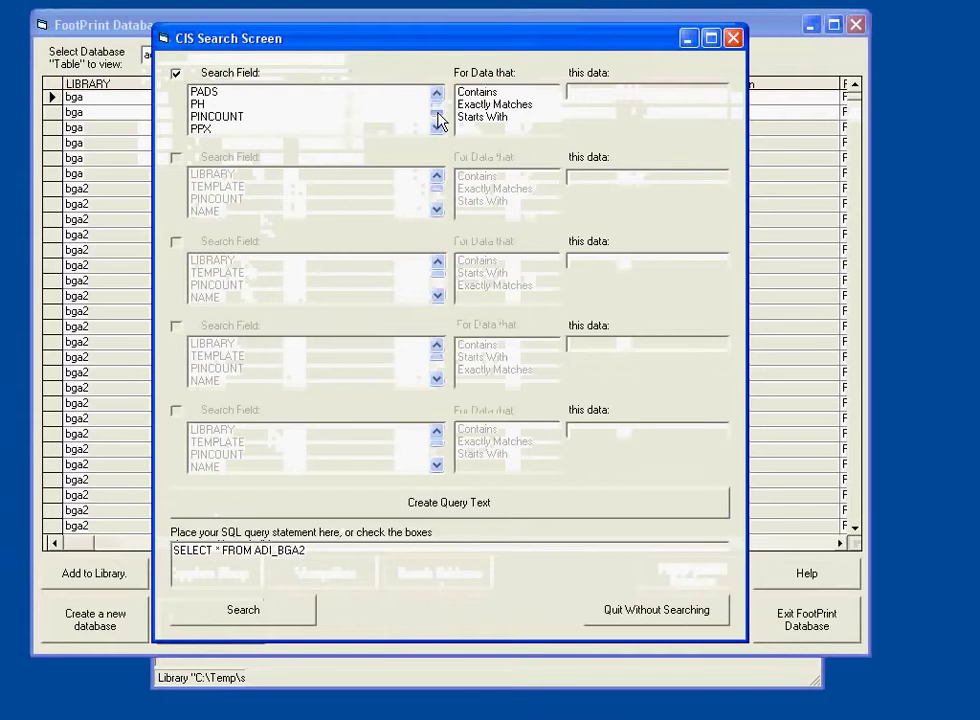
click(228, 117)
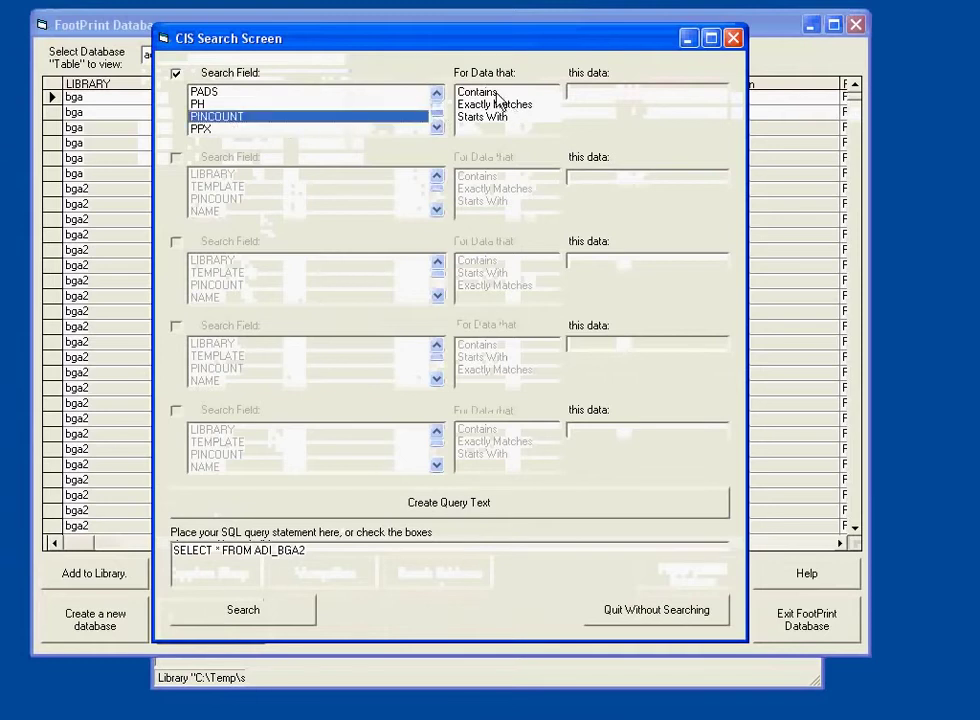
click(572, 92)
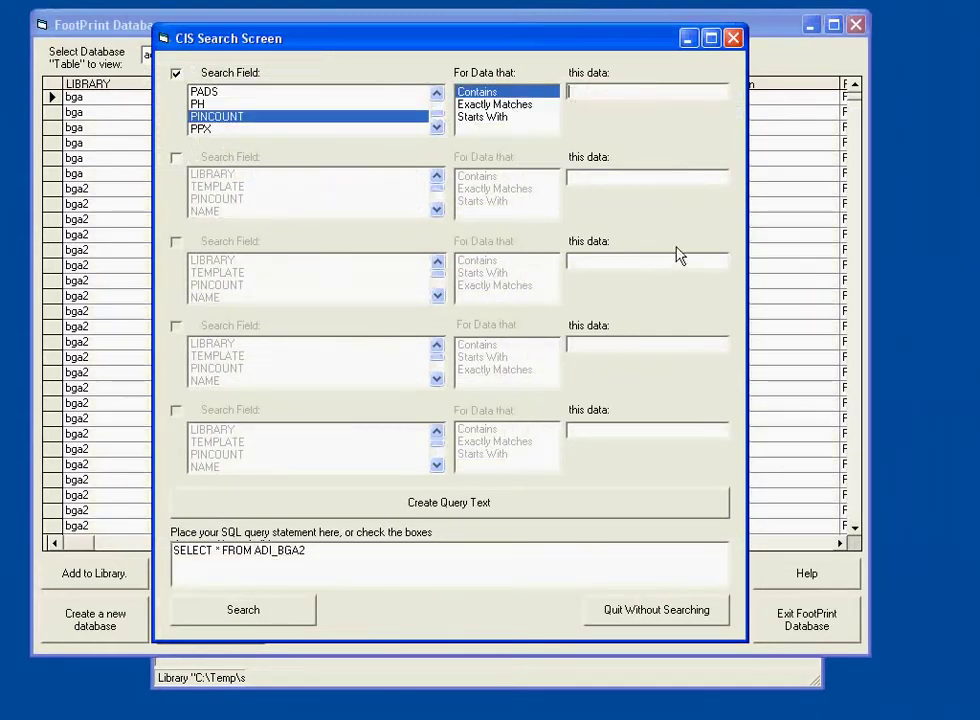
text(68)
Add a PPX-contains-100 condition and run the search, which finds no footprints.
drag(440, 193, 376, 197)
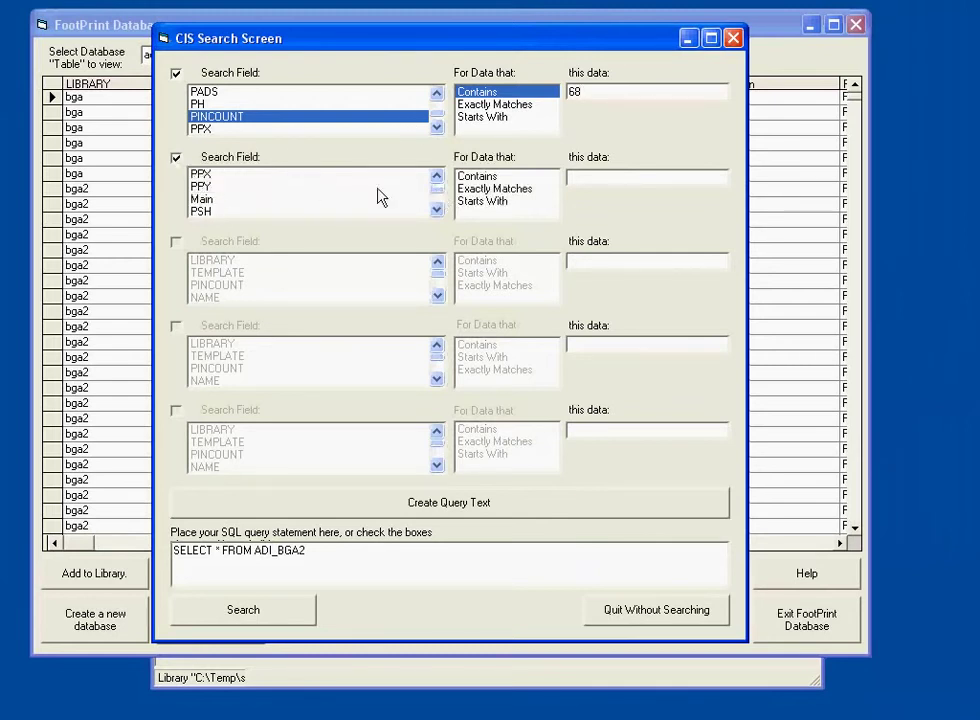
click(210, 175)
click(502, 180)
click(600, 177)
text(1)
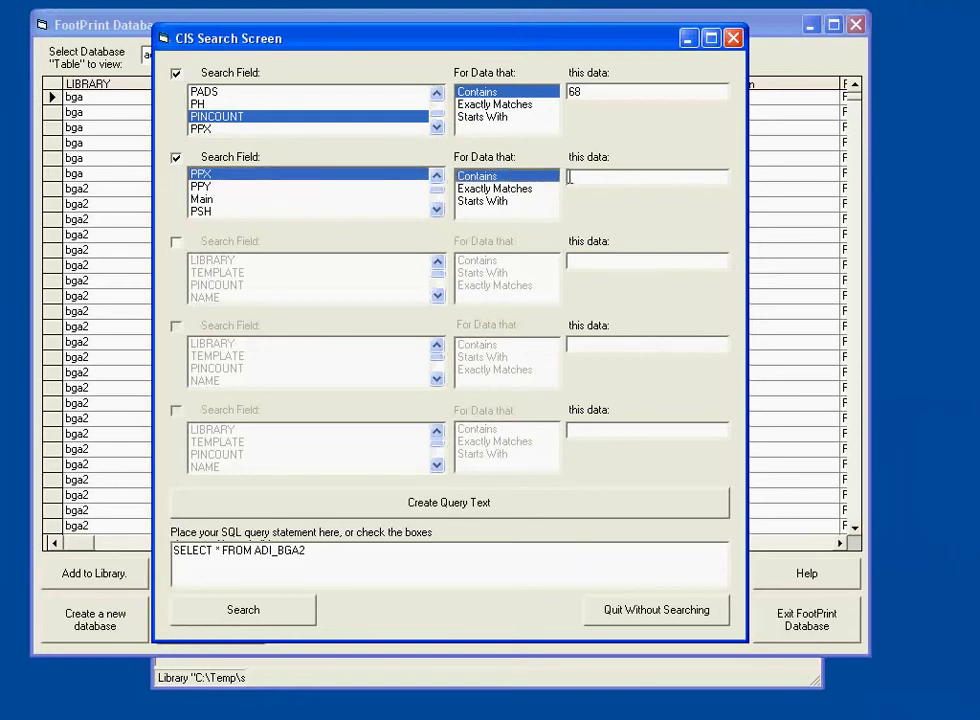
text(00)
click(306, 608)
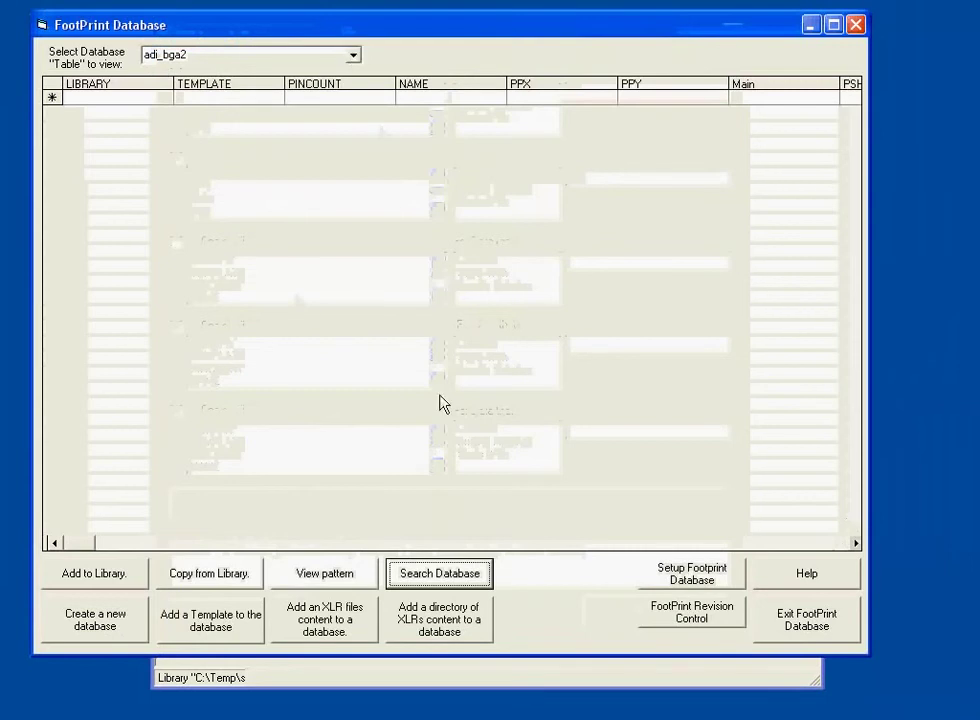
Rerun the adi_bga2 search with only PINCOUNT containing 68, returning MO-233_AC and three fbga footprints.
click(412, 584)
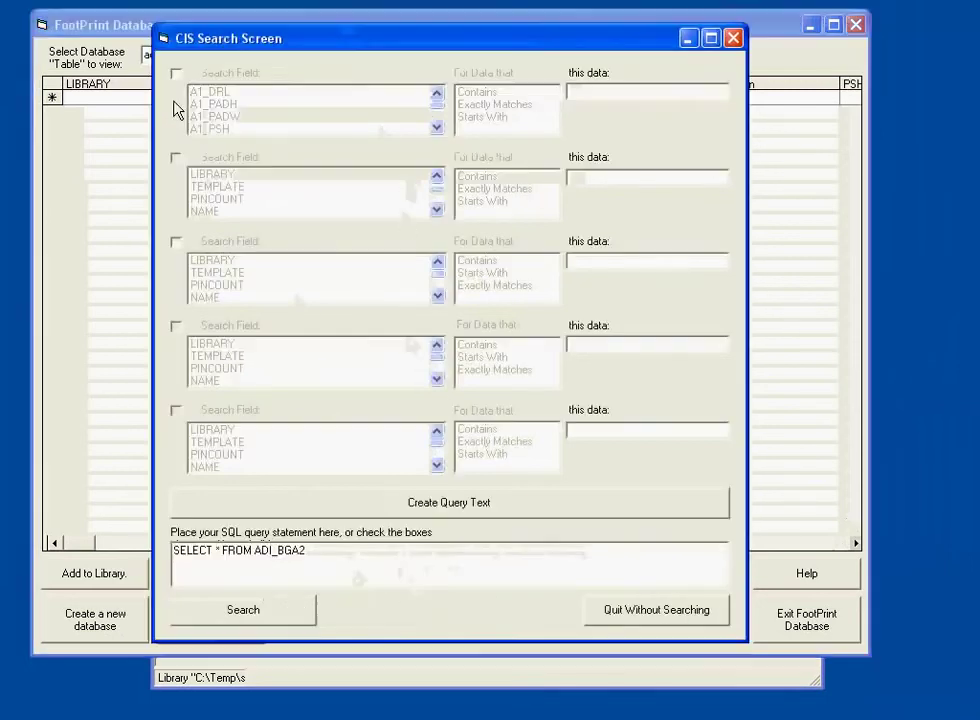
click(177, 75)
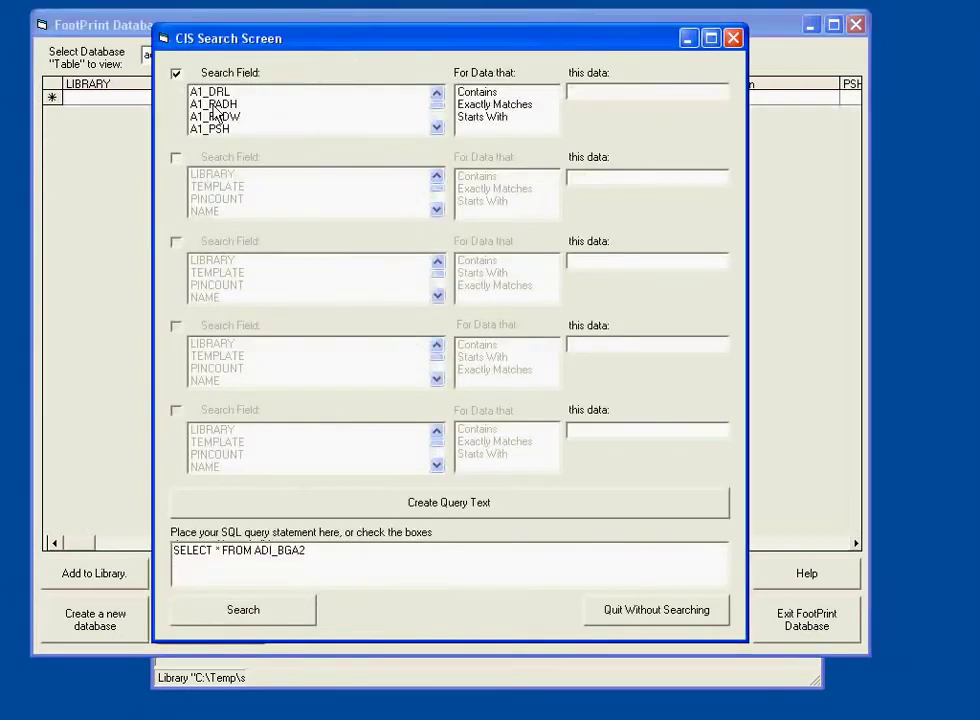
click(438, 119)
click(420, 116)
click(492, 103)
click(497, 92)
click(586, 91)
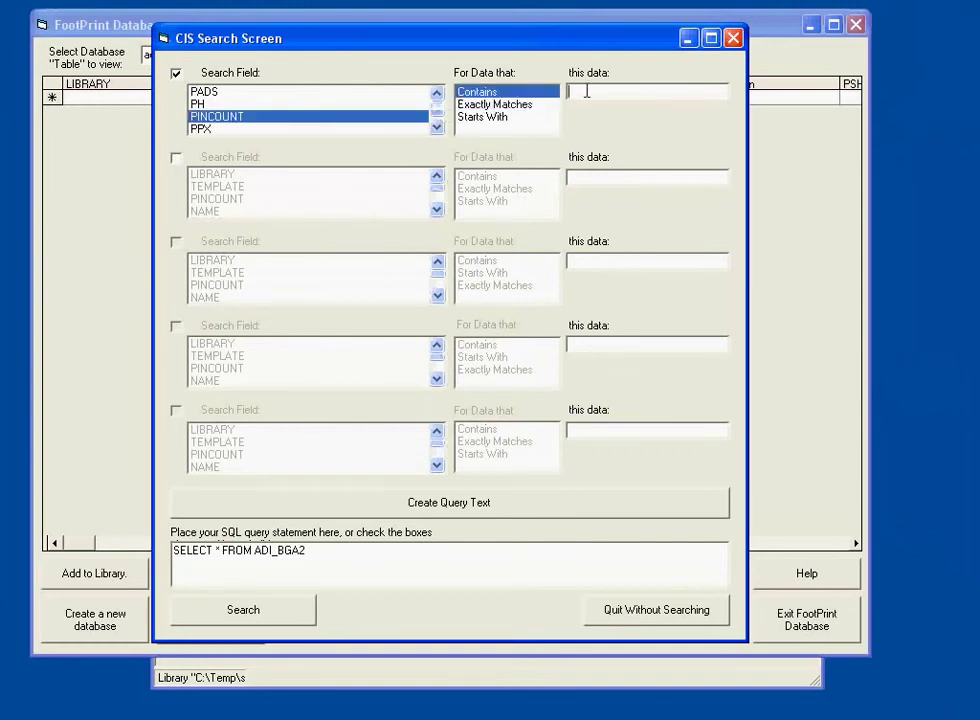
text(68)
click(310, 502)
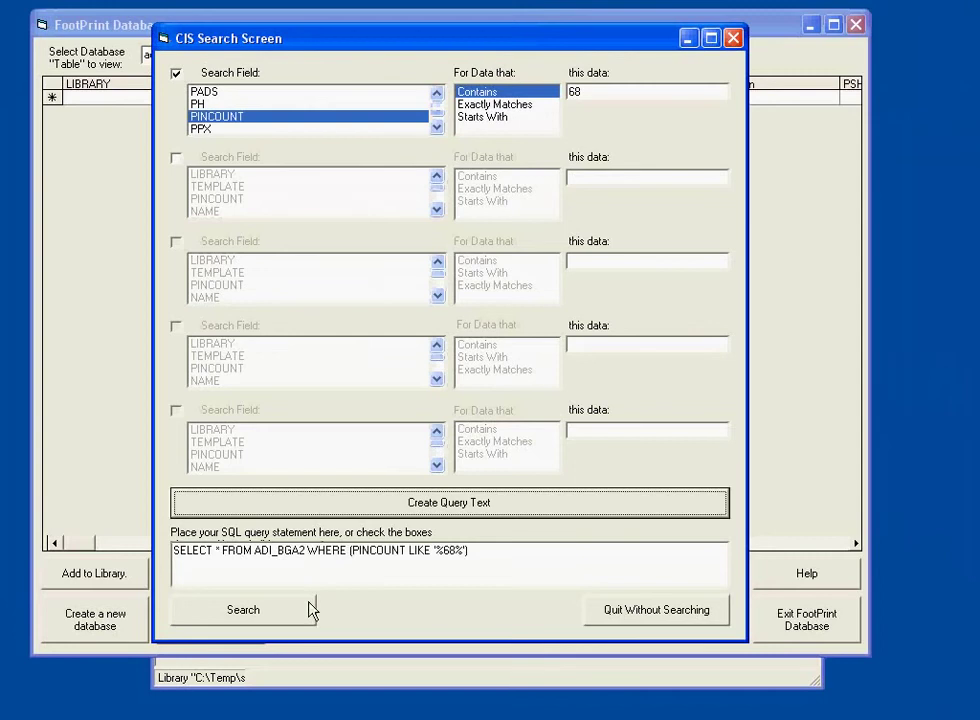
click(310, 610)
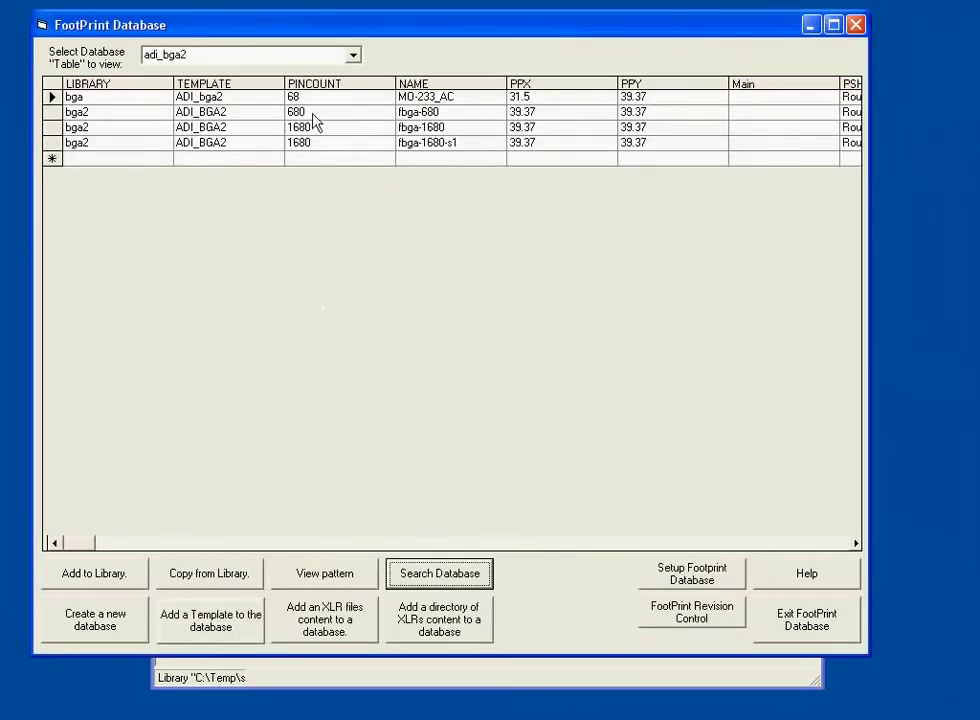
Select the MO-233_AC footprint, preview its pad pattern, and close the preview.
click(47, 97)
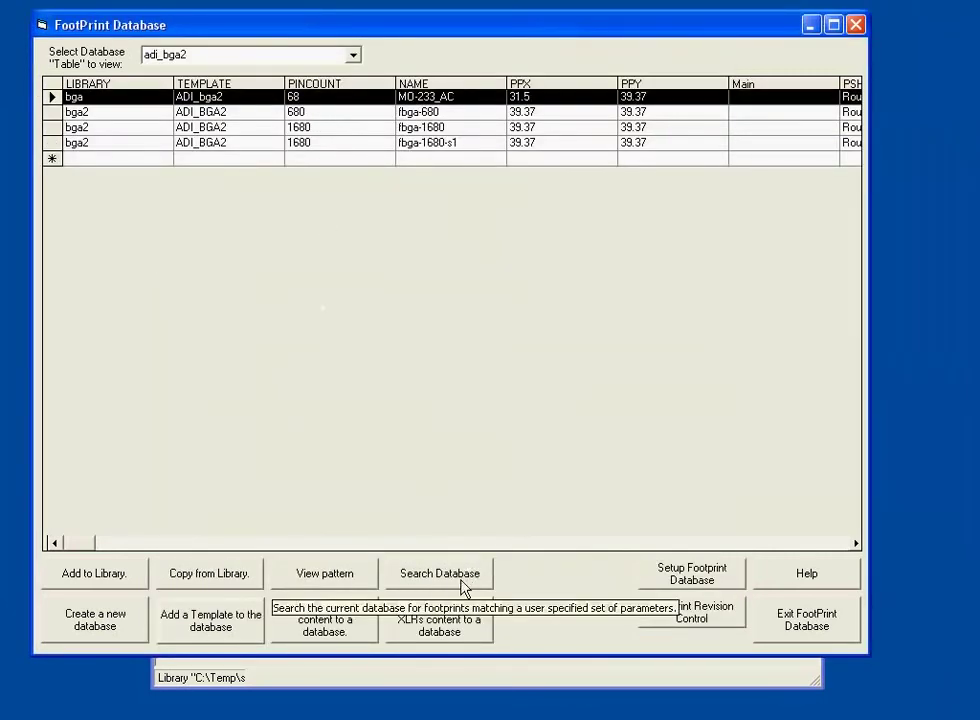
click(308, 575)
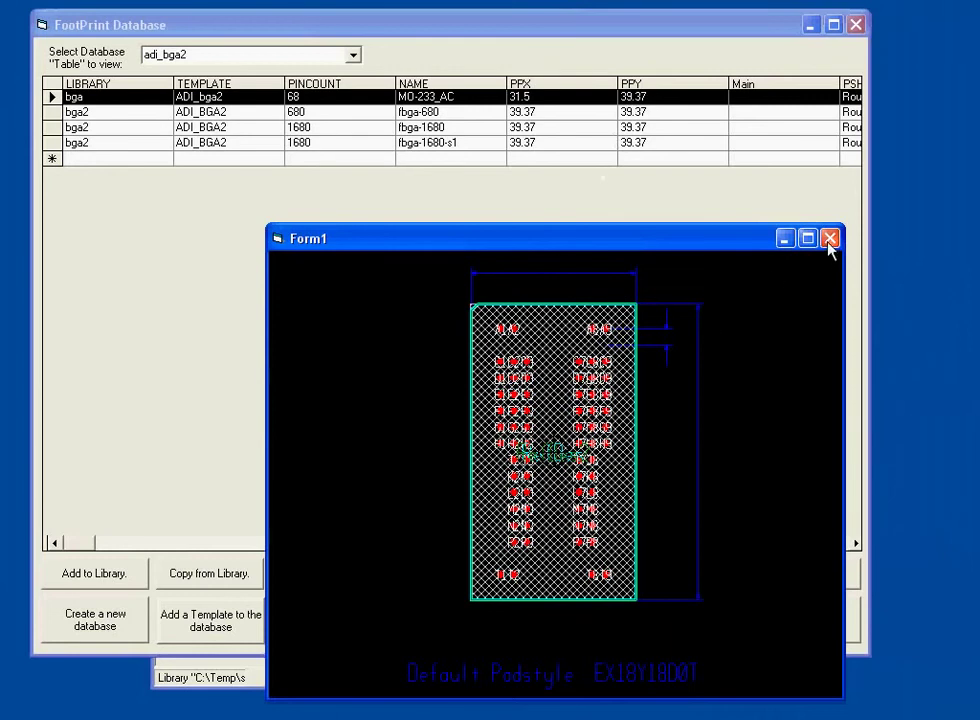
click(482, 483)
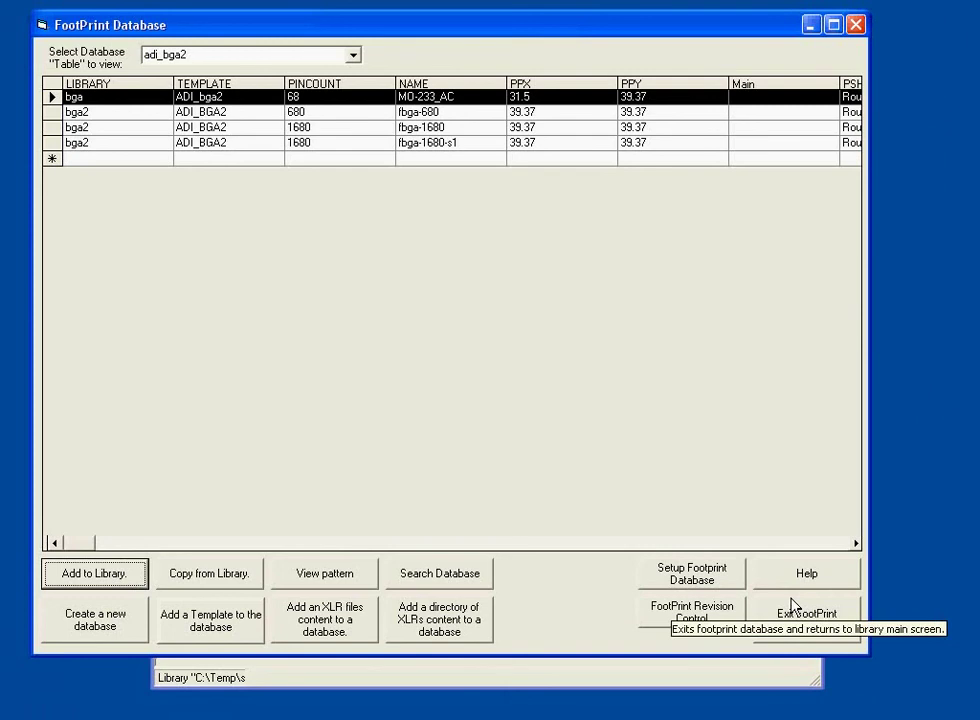
click(794, 610)
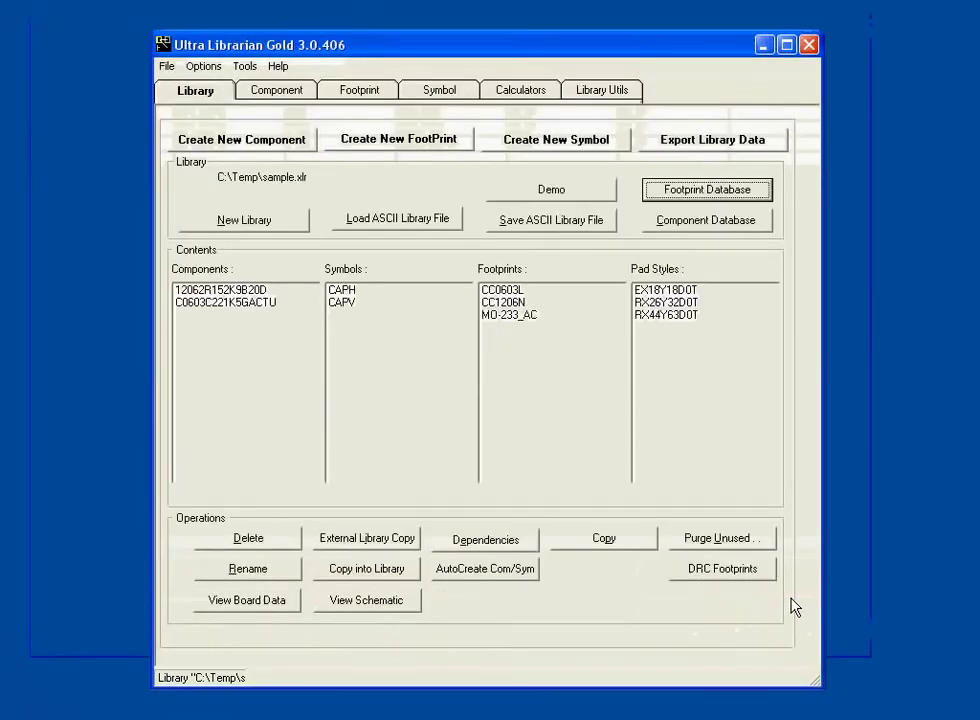
click(534, 318)
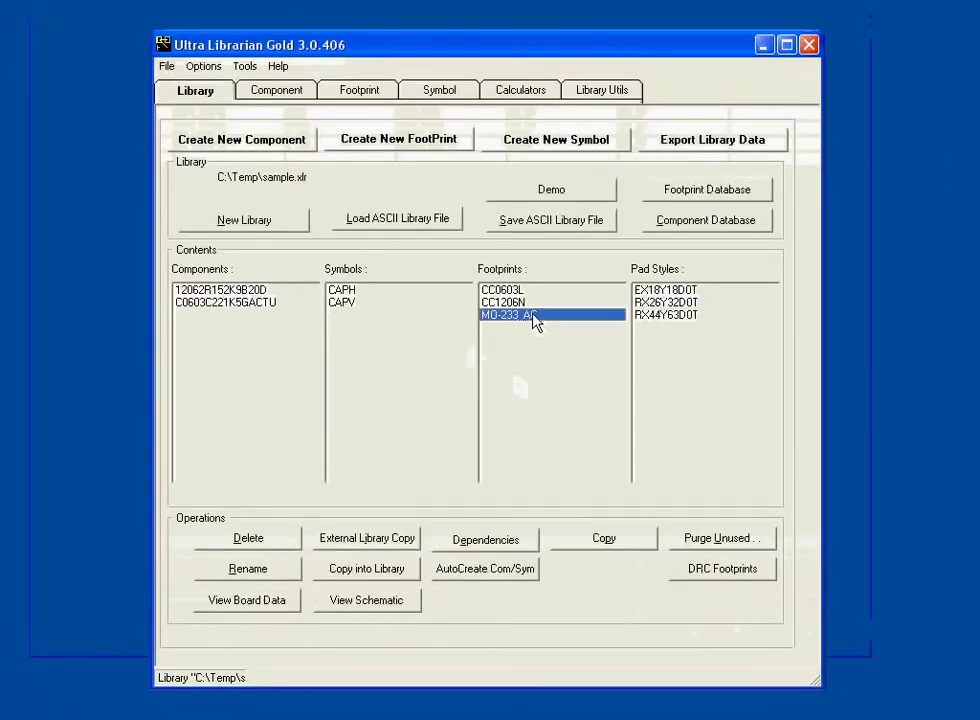
double_click(520, 371)
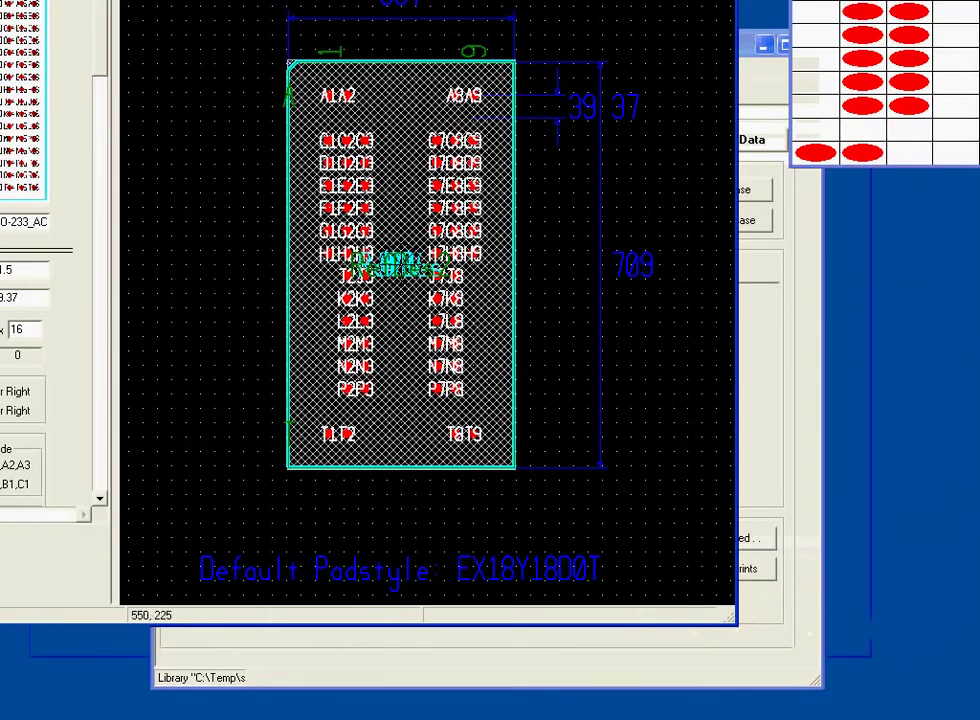
key(Escape)
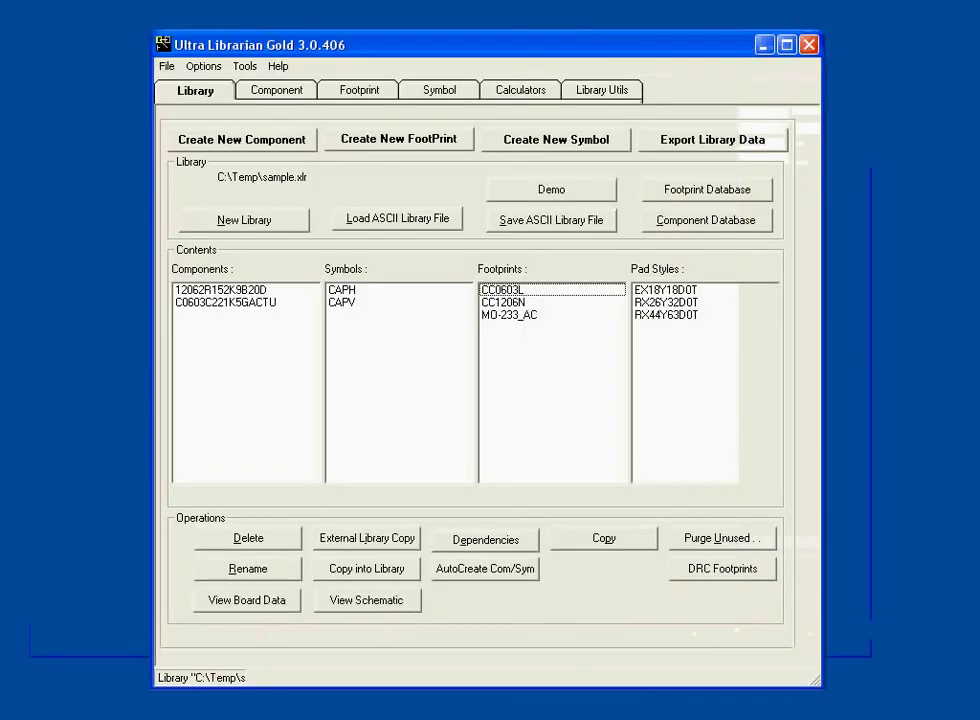